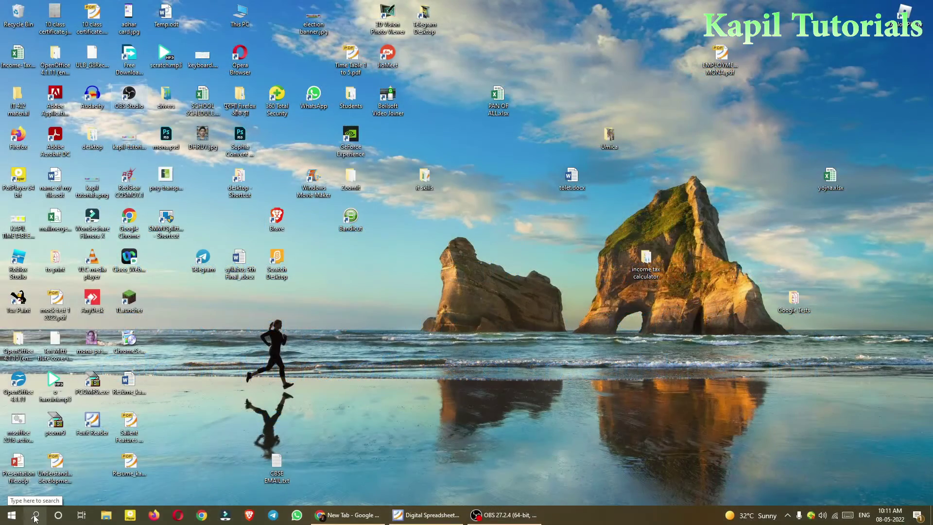
# Launch OpenOffice Calc from the Windows search, opening a blank Untitled 1 spreadsheet
pyautogui.click(35, 515)
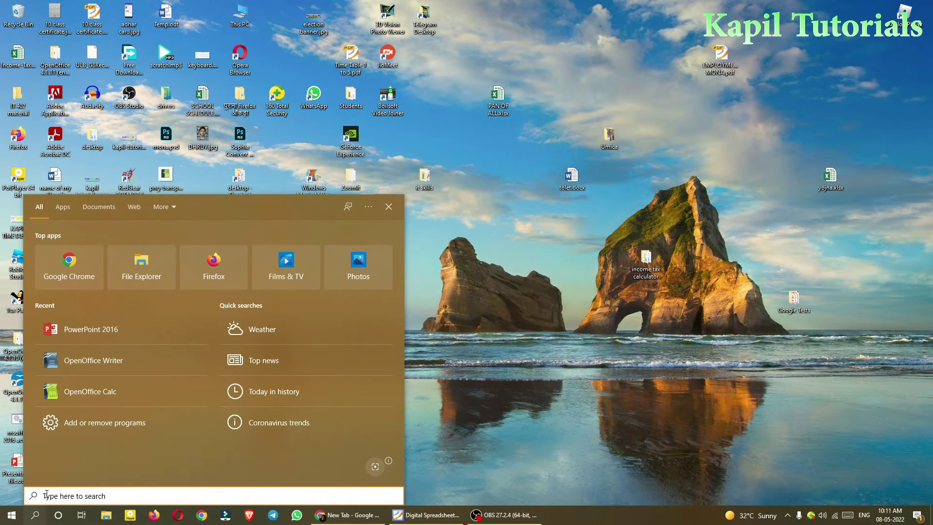
pyautogui.write('open')
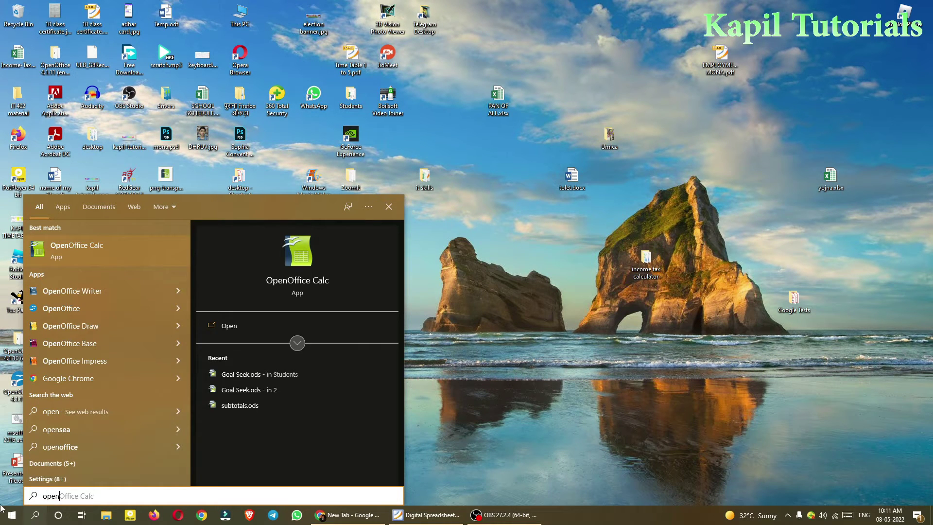
pyautogui.click(71, 261)
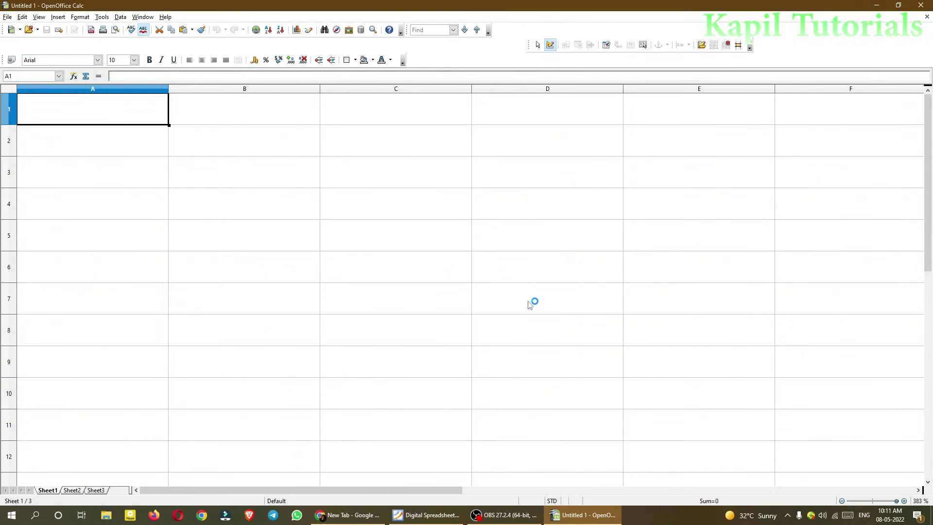
# Bring up Insert > Link to External Data and move the dialog to the upper-left
pyautogui.click(58, 17)
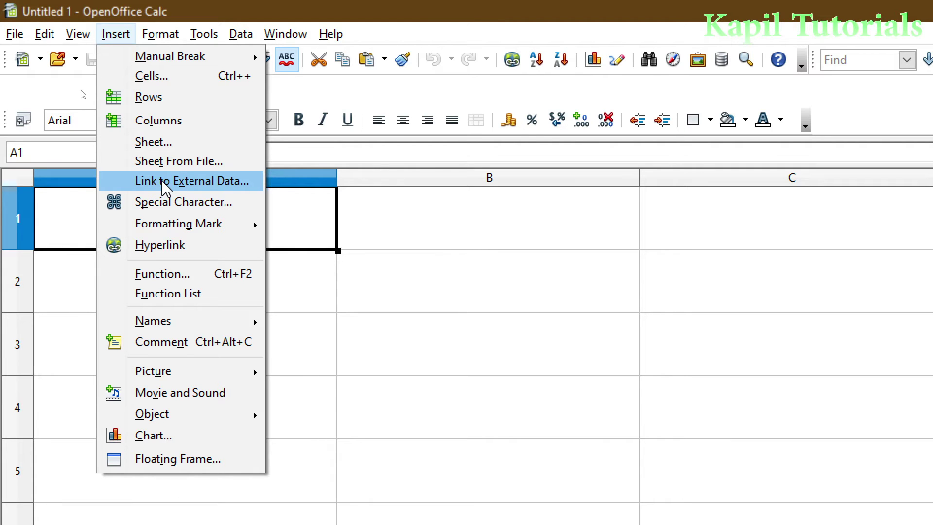
pyautogui.click(166, 186)
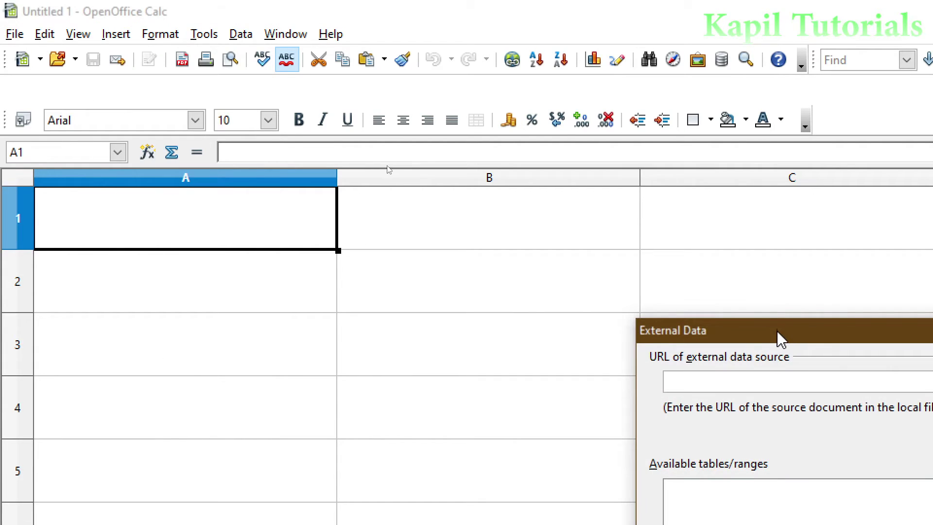
pyautogui.moveTo(775, 338)
pyautogui.mouseDown()
pyautogui.moveTo(344, 151)
pyautogui.moveTo(358, 116)
pyautogui.moveTo(340, 100)
pyautogui.mouseUp()
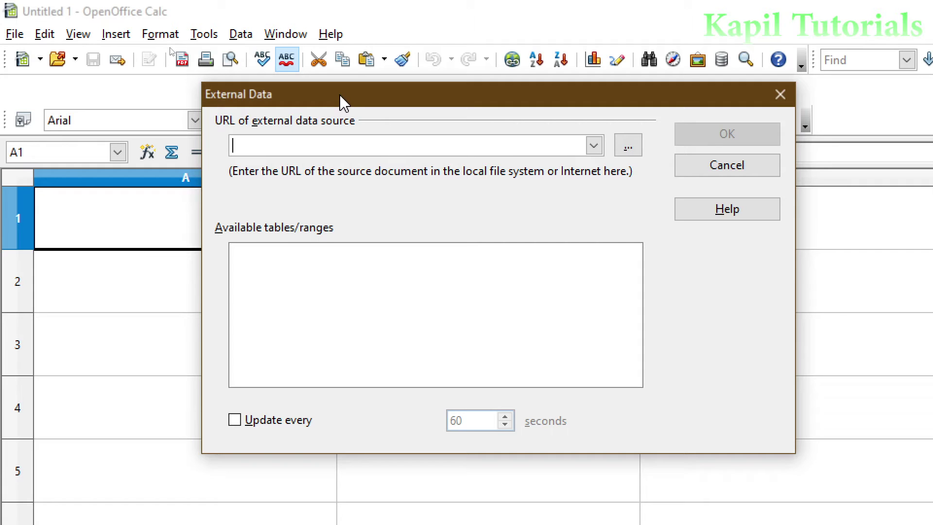
pyautogui.moveTo(340, 95); pyautogui.dragTo(332, 93)
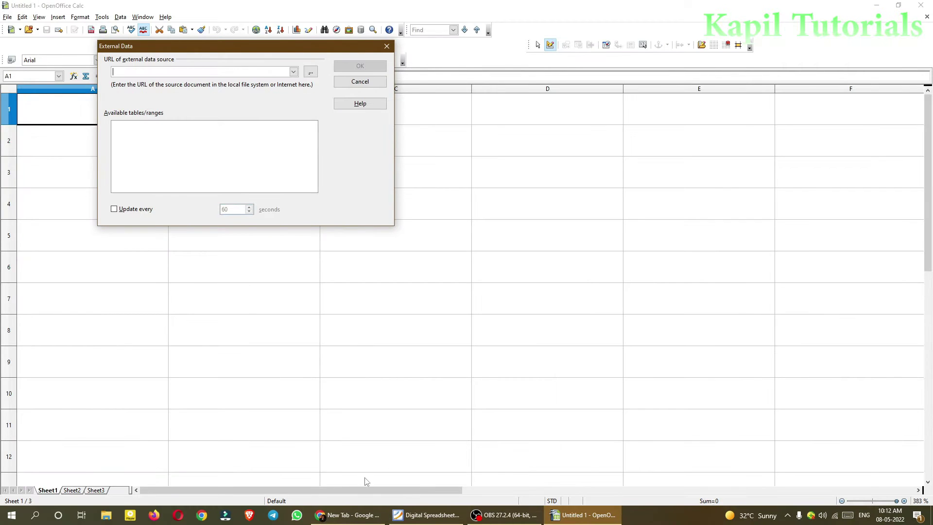
pyautogui.click(356, 520)
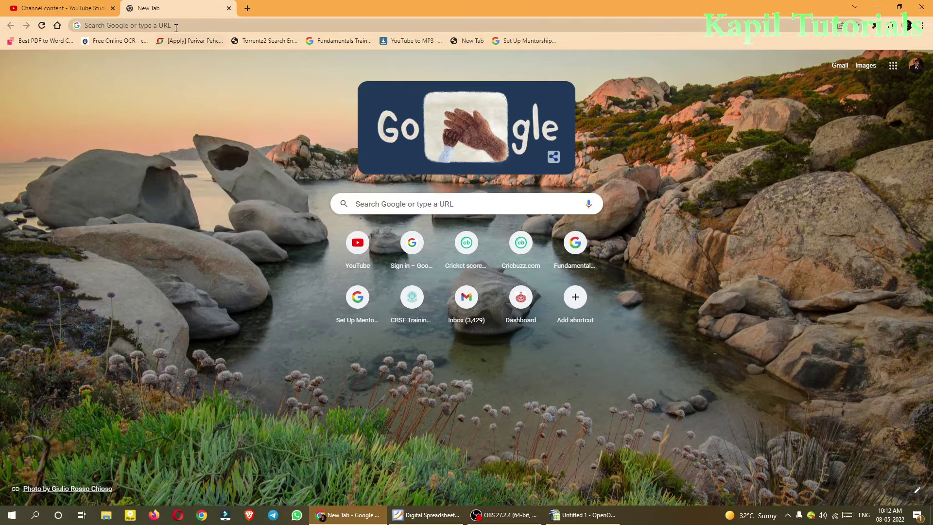
# Load cbse.nic.in in Chrome and select its full address for copying
pyautogui.click(176, 26)
pyautogui.write('cbse')
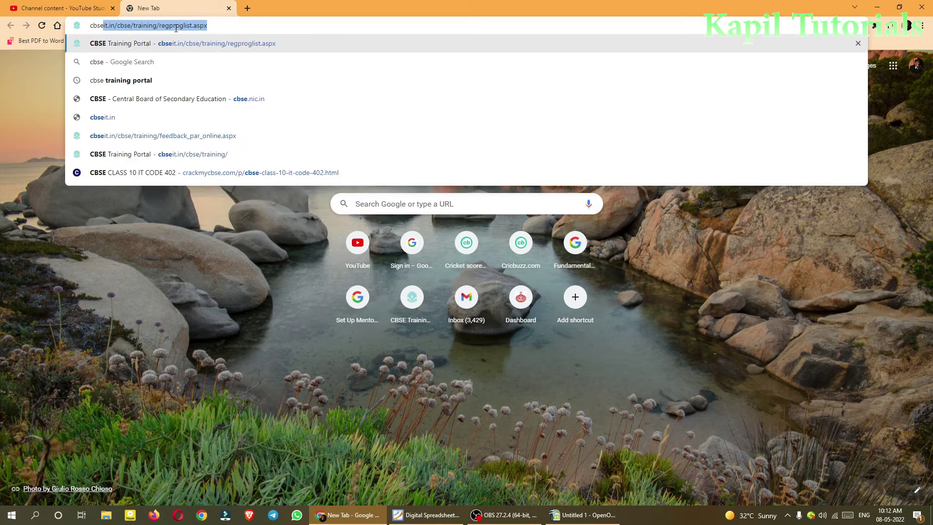
pyautogui.write('.nic.in')
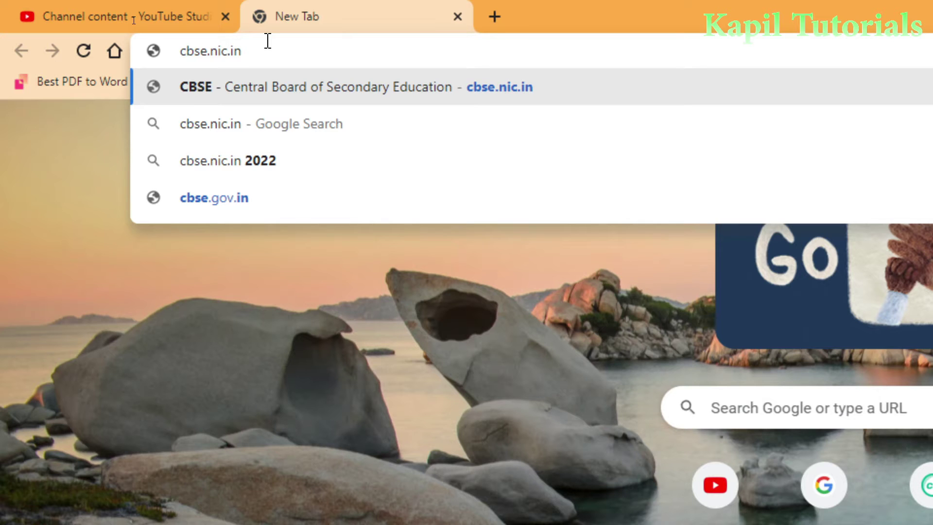
pyautogui.press('Return')
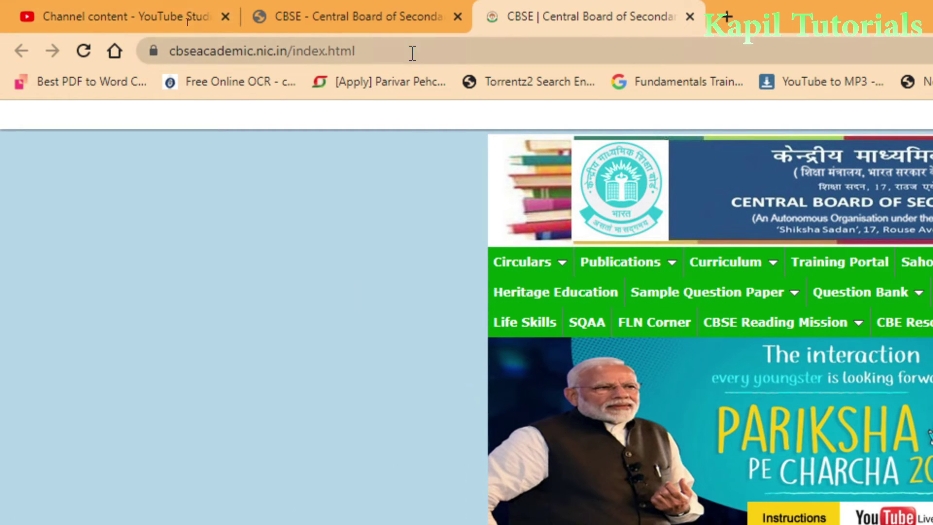
pyautogui.click(185, 24)
pyautogui.moveTo(358, 51); pyautogui.dragTo(170, 53)
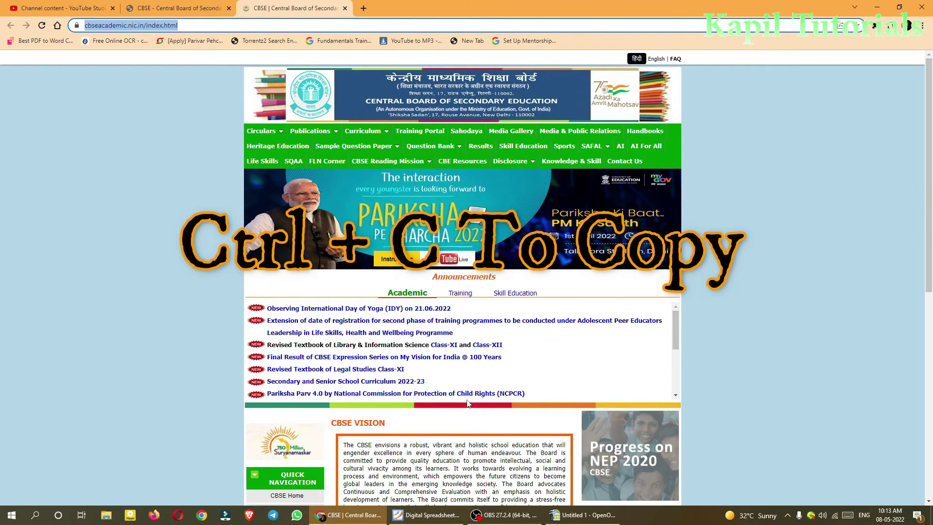
# Paste the CBSE page address into the External Data dialog and load its available tables
pyautogui.click(584, 515)
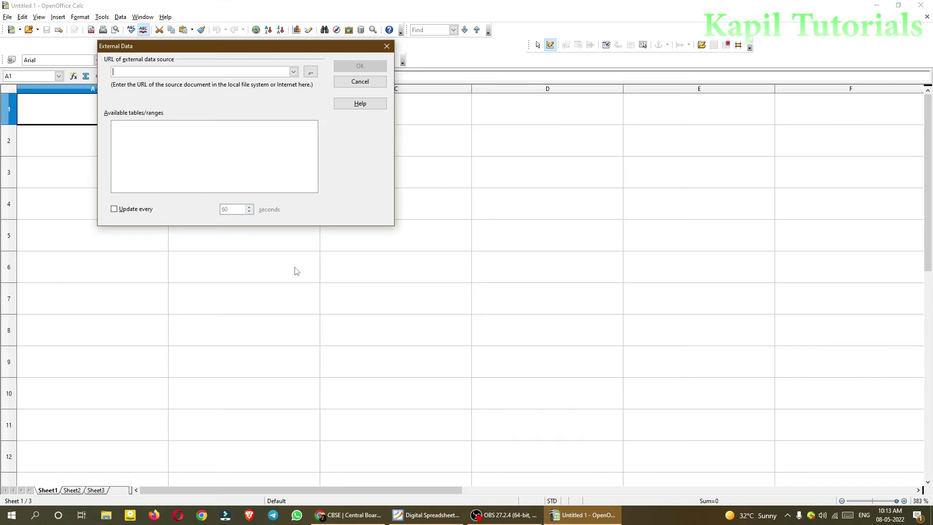
pyautogui.moveTo(125, 47); pyautogui.dragTo(273, 152)
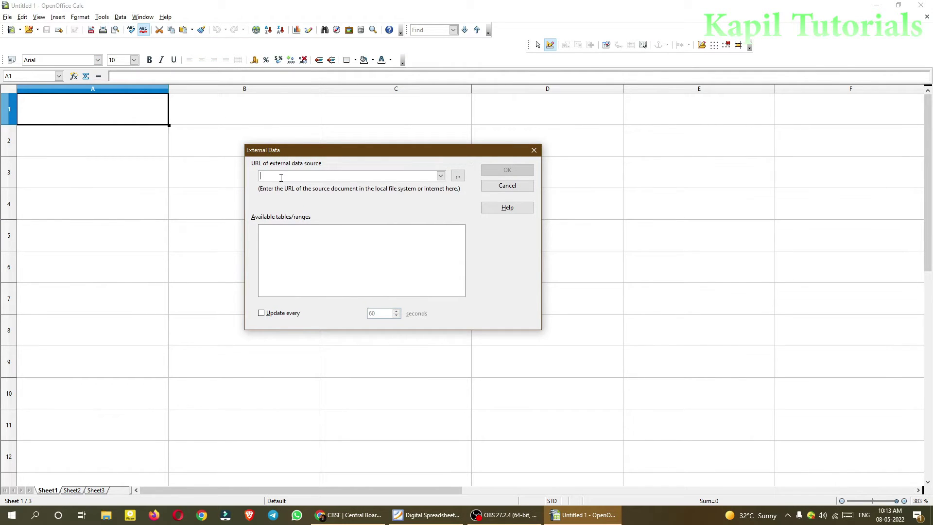
pyautogui.write('https://cbseacademic.nic.in/index.html')
pyautogui.press('Return')
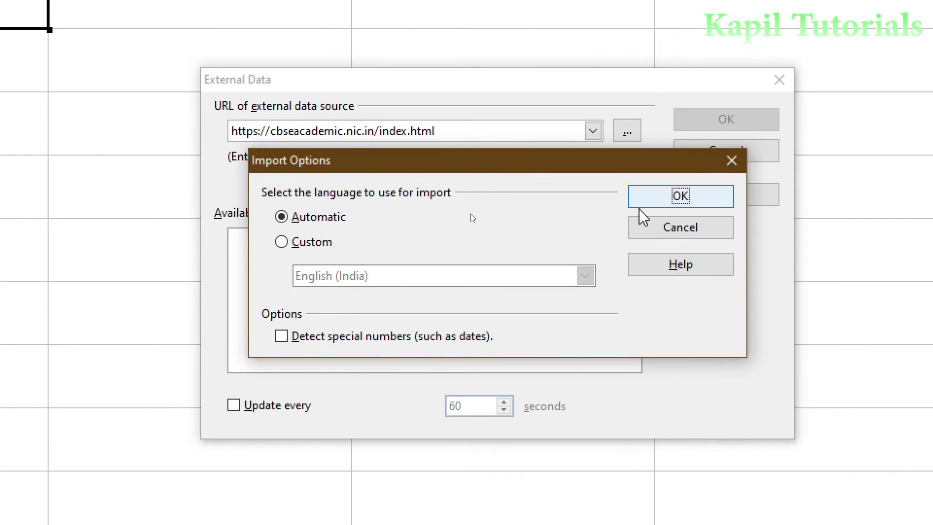
# Link the HTML_1 table with automatic updating every 5 seconds and confirm the link
pyautogui.click(474, 212)
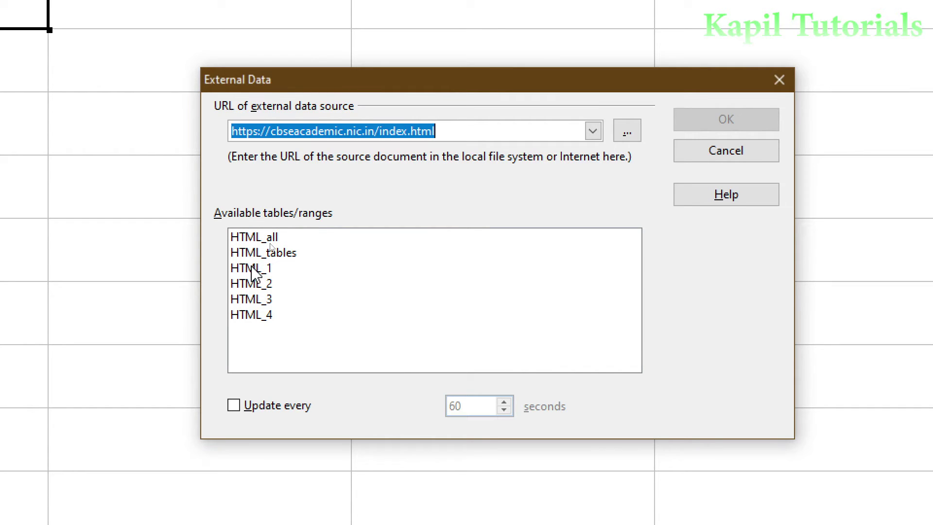
pyautogui.click(251, 271)
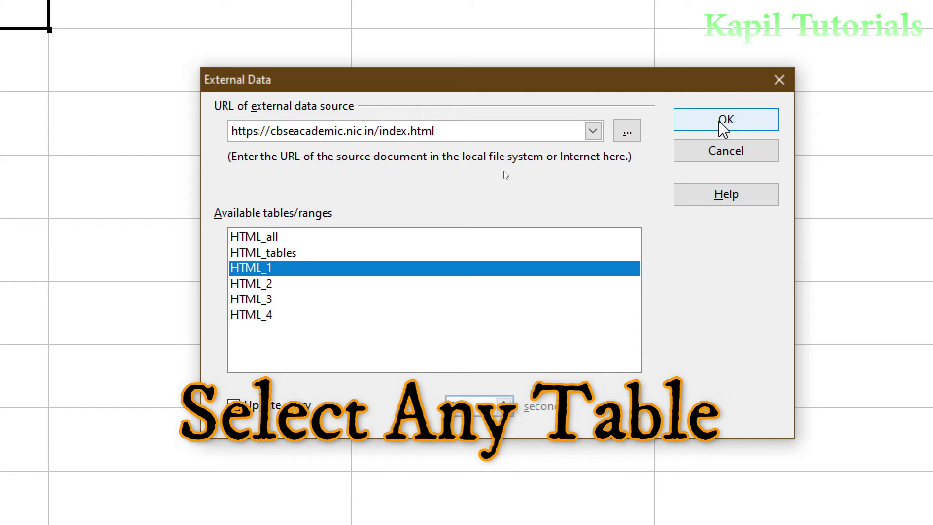
pyautogui.click(241, 410)
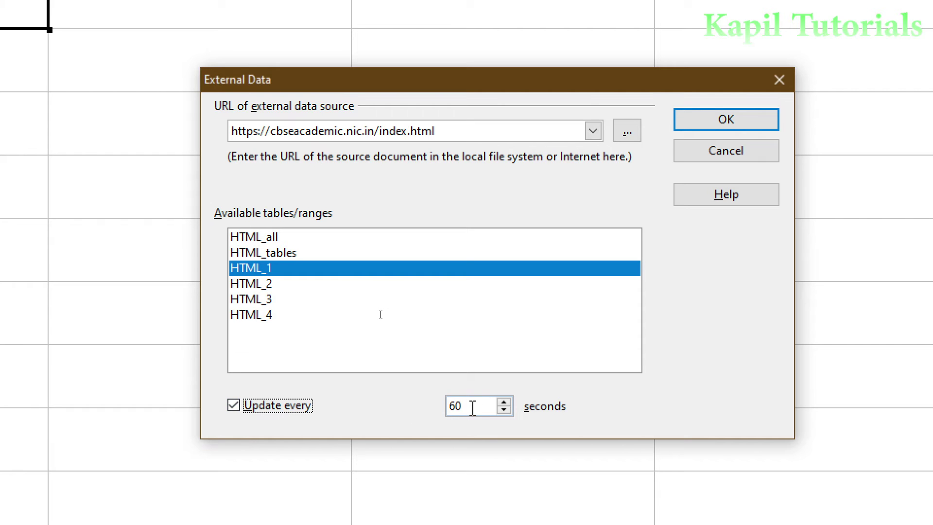
pyautogui.moveTo(472, 408); pyautogui.dragTo(444, 405)
pyautogui.write('5')
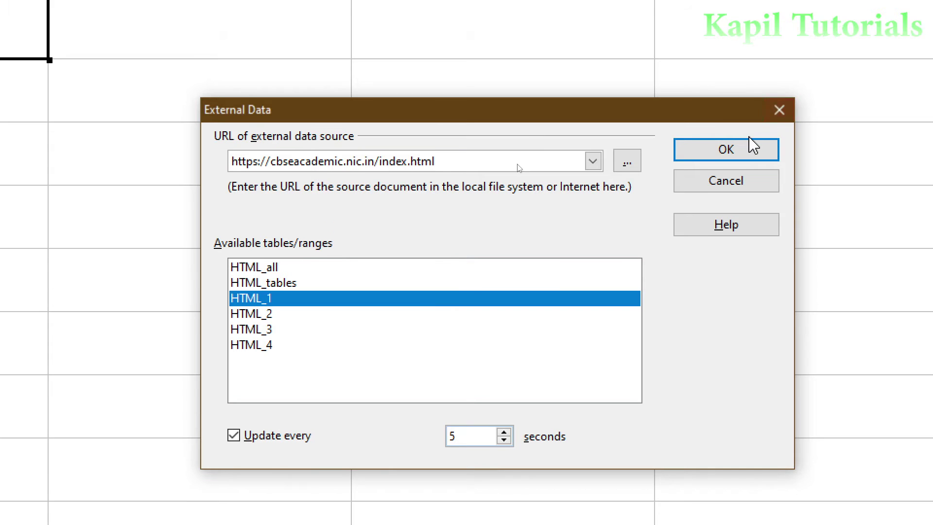
pyautogui.click(718, 121)
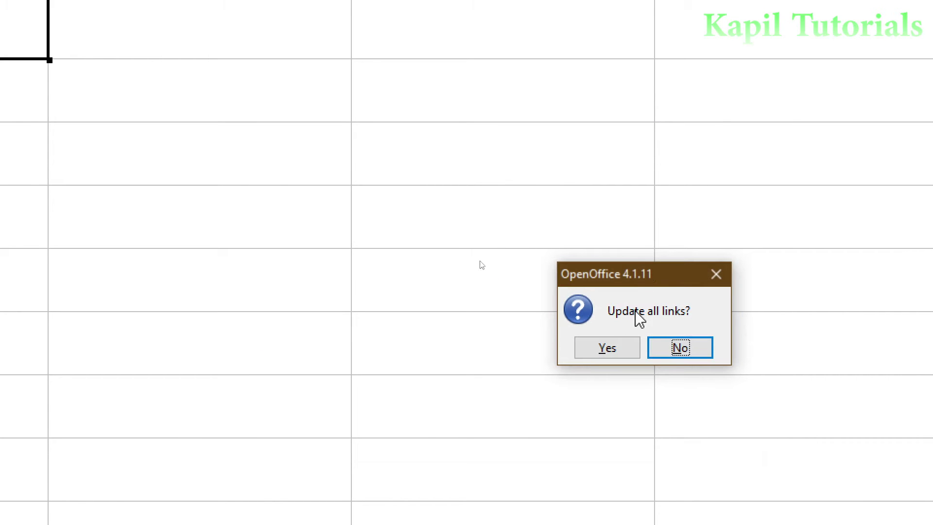
# Update the links, browse the Insert menu, then close the CBSE sheet discarding changes
pyautogui.click(614, 358)
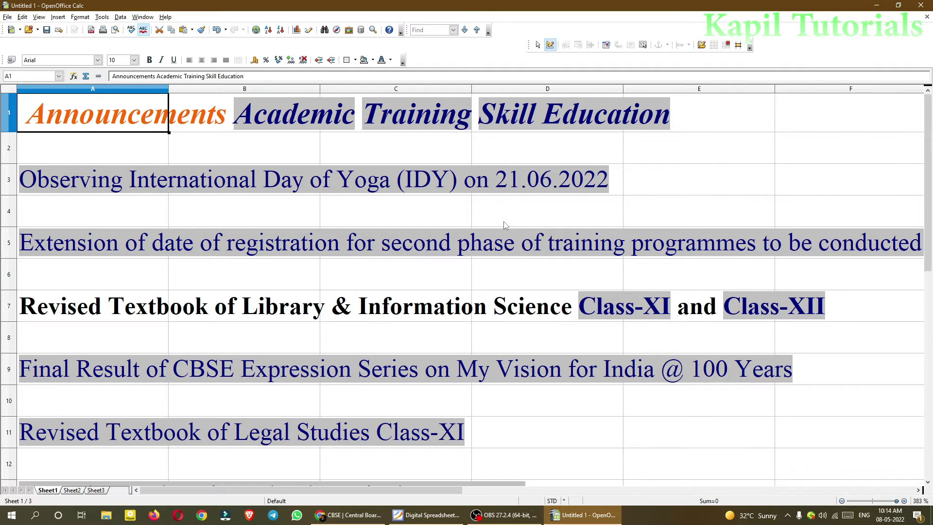
pyautogui.click(58, 17)
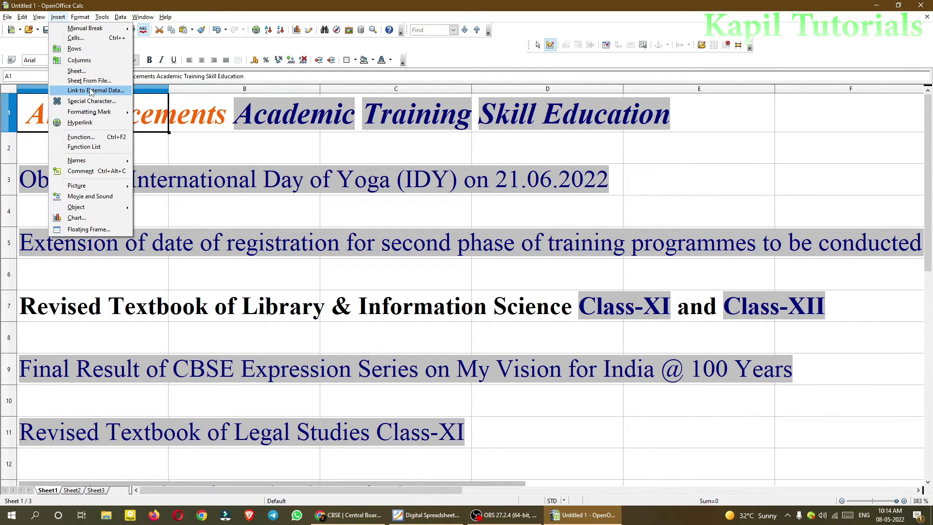
pyautogui.click(59, 17)
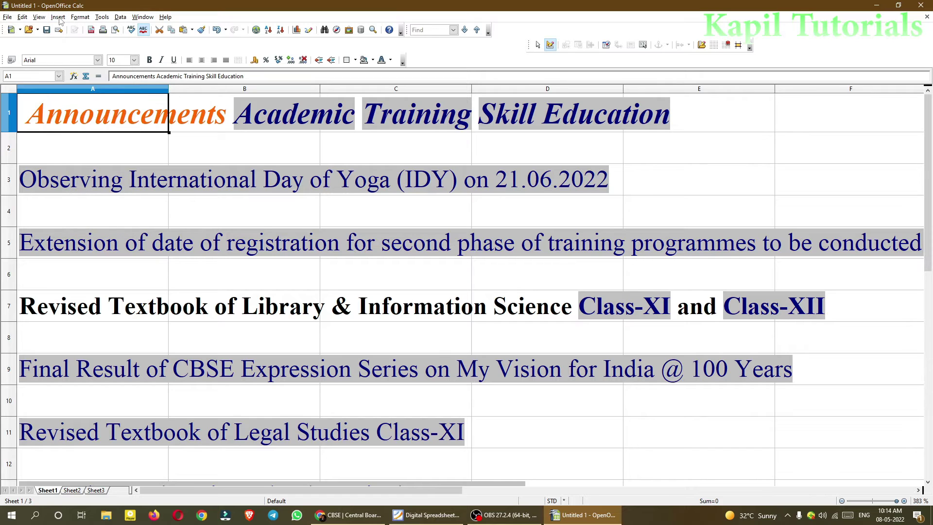
pyautogui.click(61, 20)
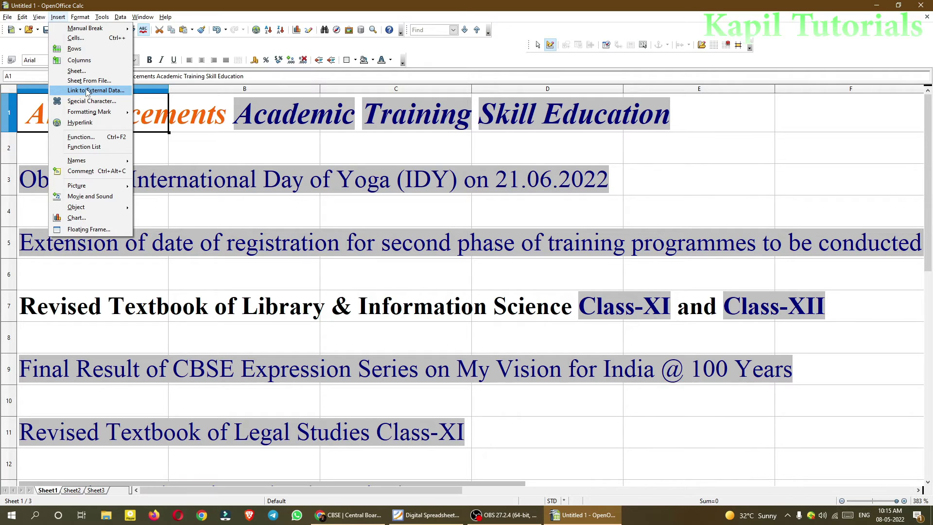
pyautogui.click(928, 21)
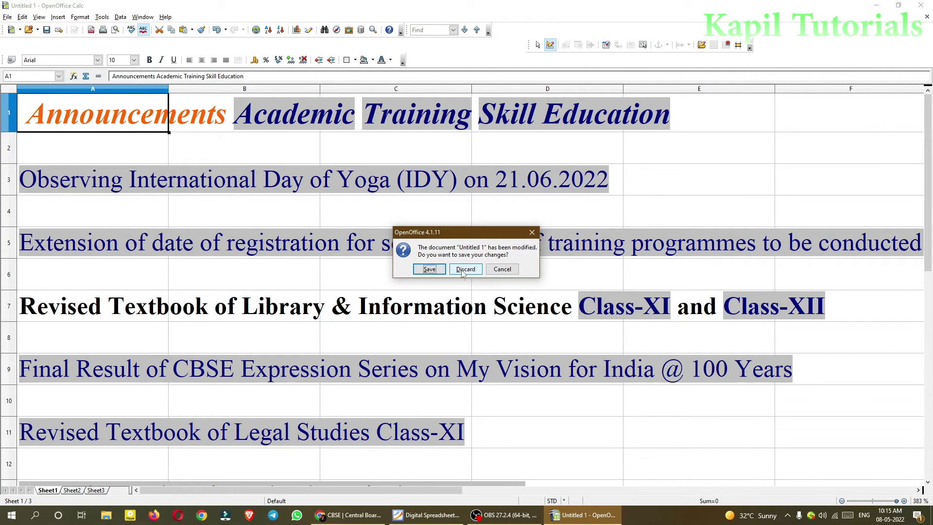
pyautogui.click(464, 269)
# Start a new spreadsheet, then open Goal Seek.ods from the Students folder
pyautogui.hotkey('ctrl', 'n')
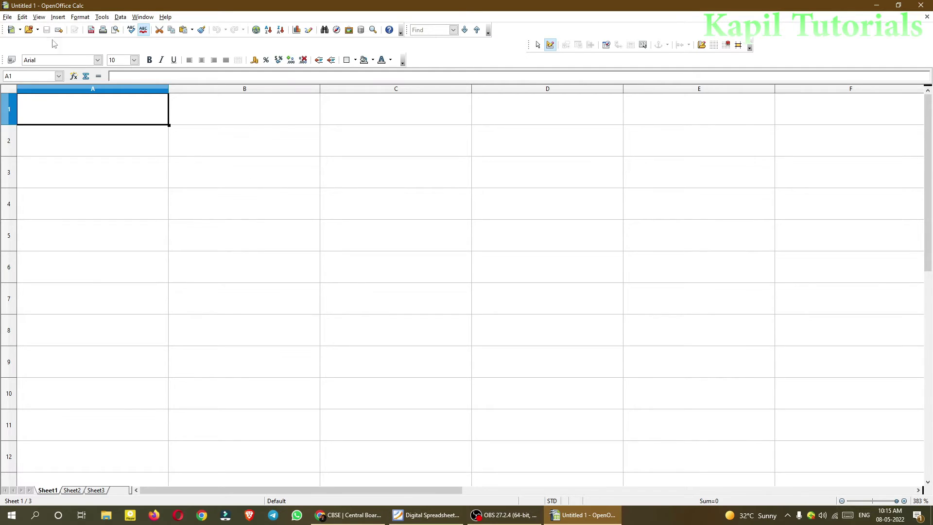
pyautogui.click(8, 17)
pyautogui.moveTo(43, 51)
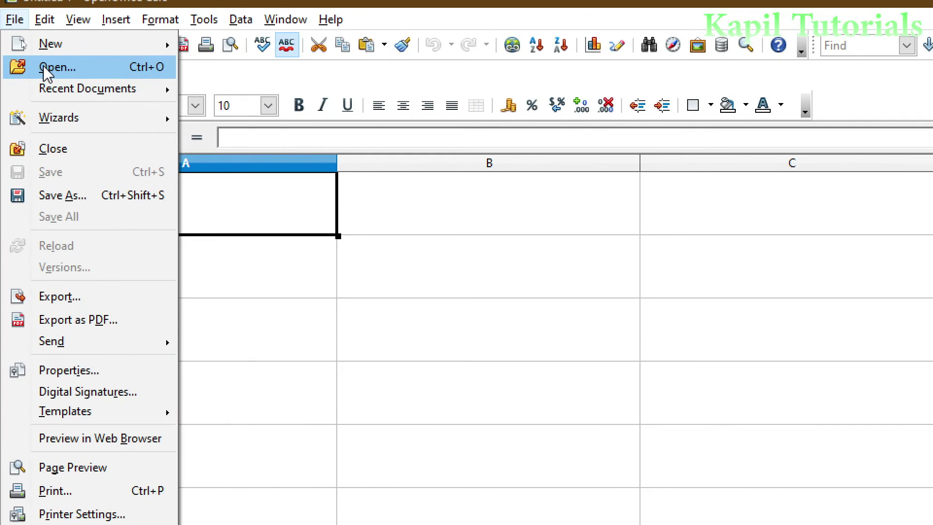
pyautogui.click(46, 69)
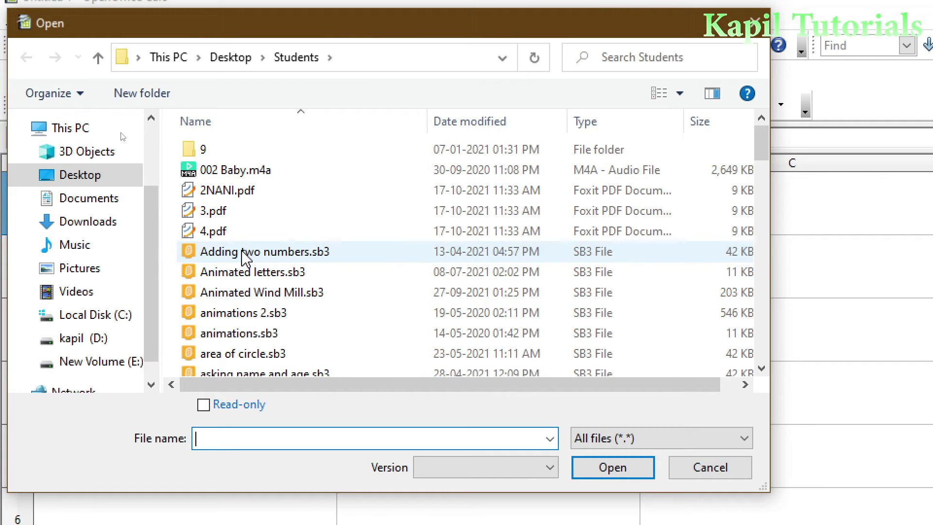
pyautogui.click(243, 256)
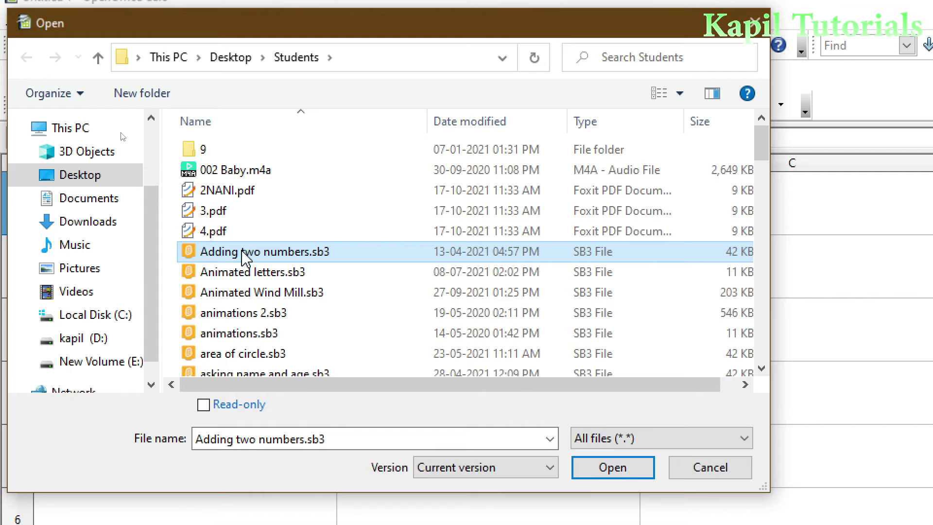
pyautogui.press('g')
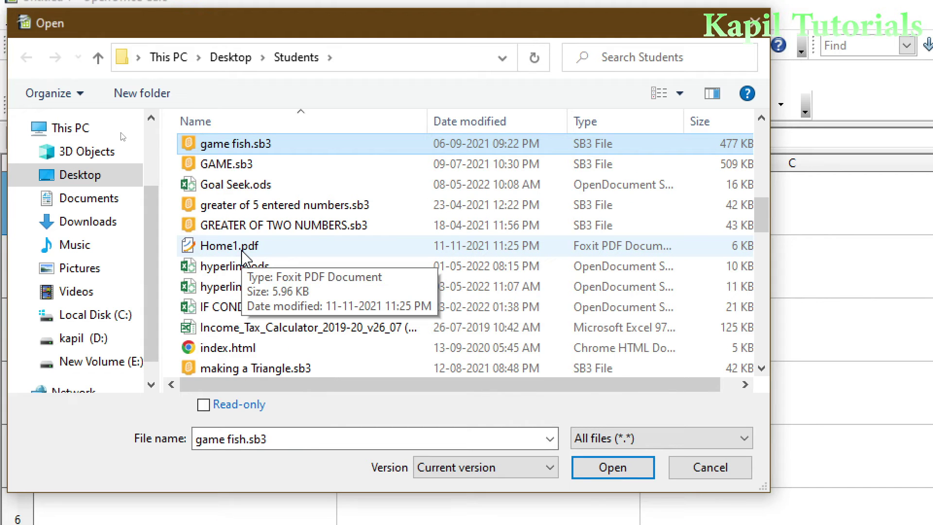
pyautogui.click(244, 188)
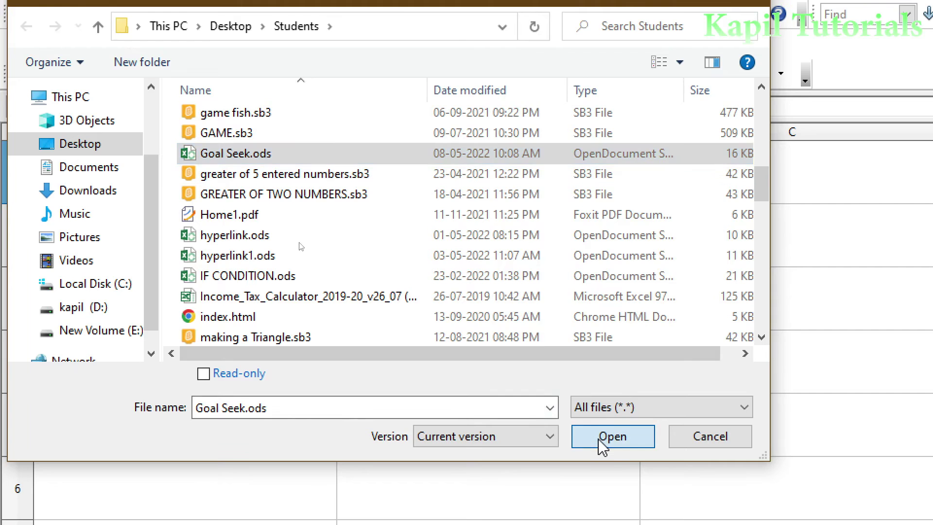
pyautogui.click(611, 469)
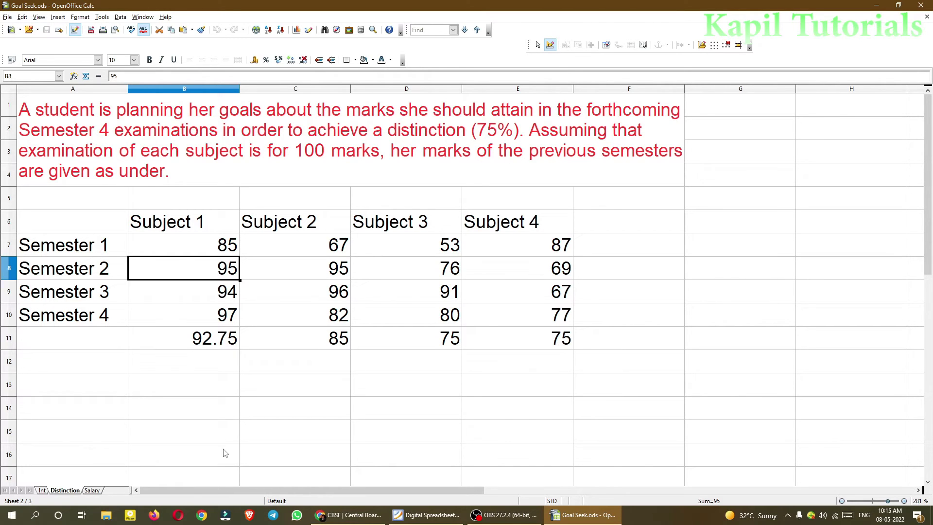
# Switch to the Salary sheet and select the salary table A1:E14
pyautogui.click(98, 491)
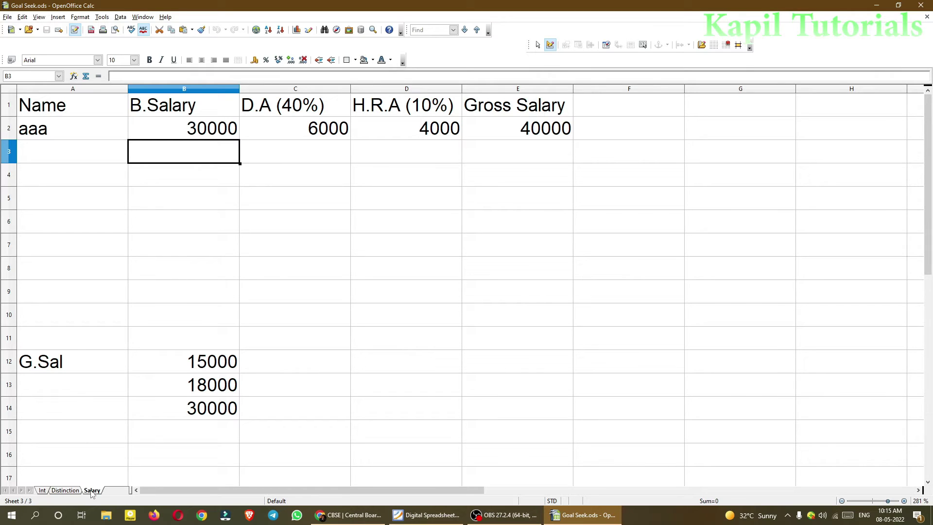
pyautogui.click(404, 297)
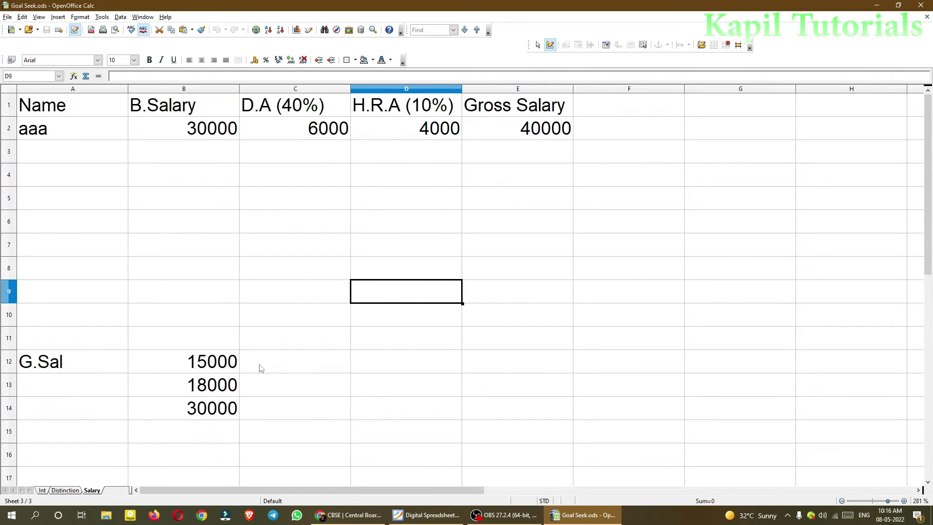
pyautogui.click(46, 109)
pyautogui.moveTo(45, 109)
pyautogui.mouseDown()
pyautogui.moveTo(496, 396)
pyautogui.moveTo(496, 419)
pyautogui.mouseUp()
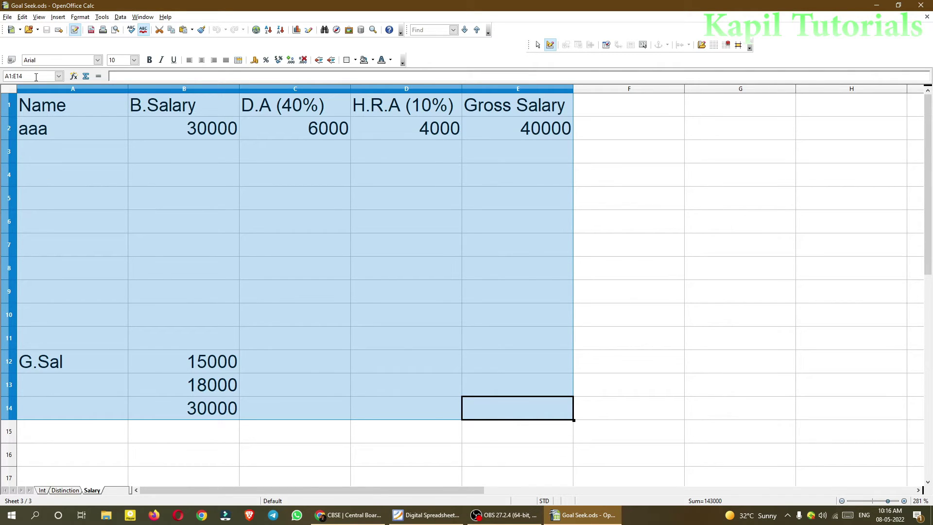
# Name the selected A1:E14 range salary1 via the Name Box
pyautogui.moveTo(34, 77); pyautogui.dragTo(2, 77)
pyautogui.write('salary')
pyautogui.press('BackSpace')
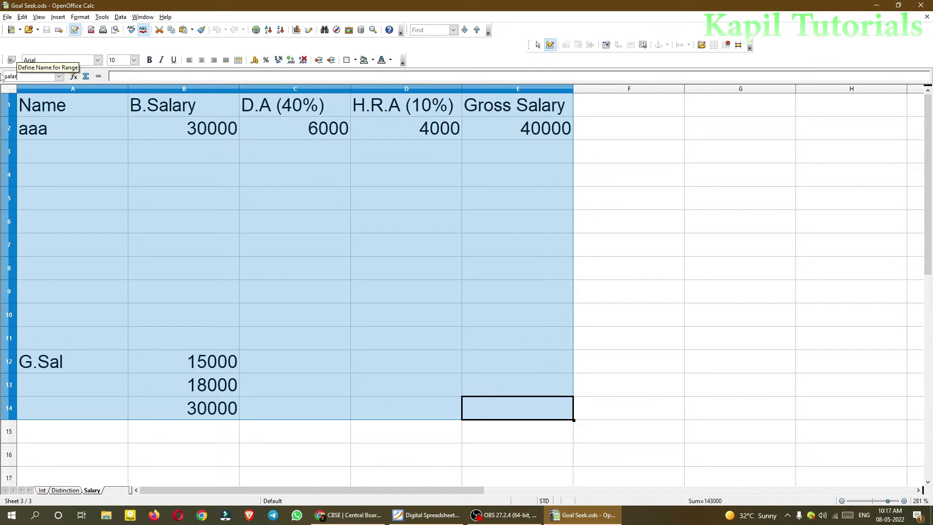
pyautogui.write('y')
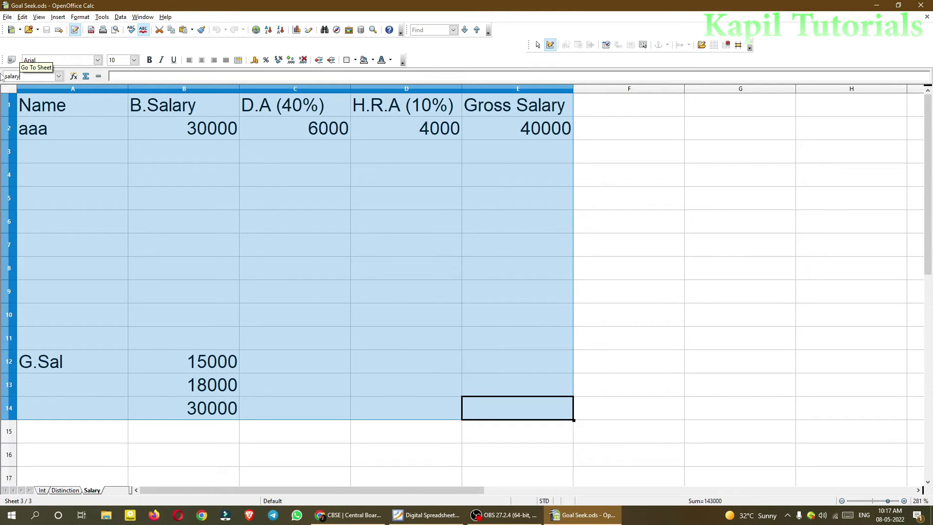
pyautogui.write('1')
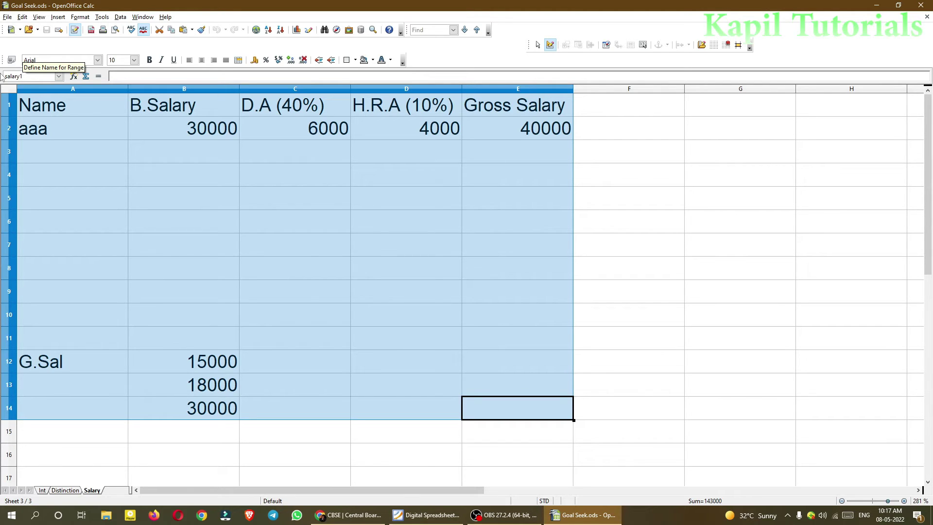
pyautogui.press('Return')
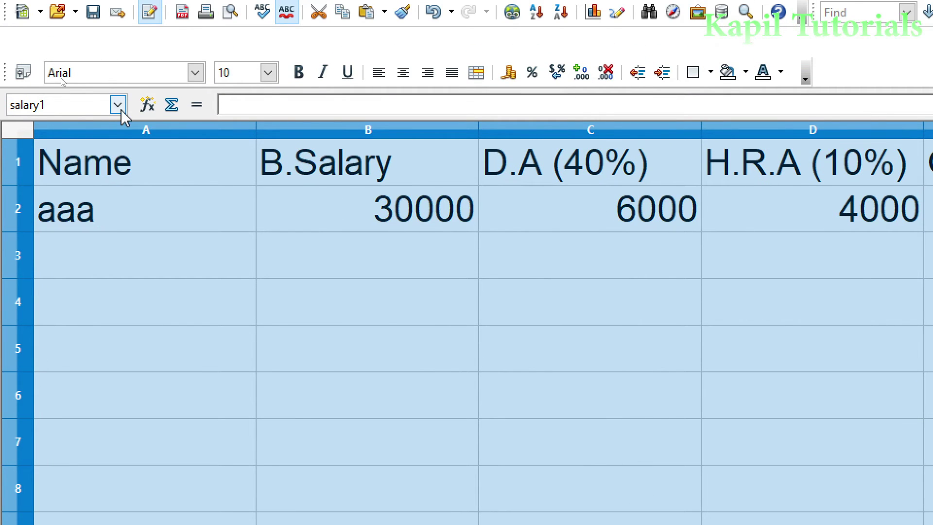
# Pick salary1 from the Name Box dropdown to verify it selects the table
pyautogui.click(116, 104)
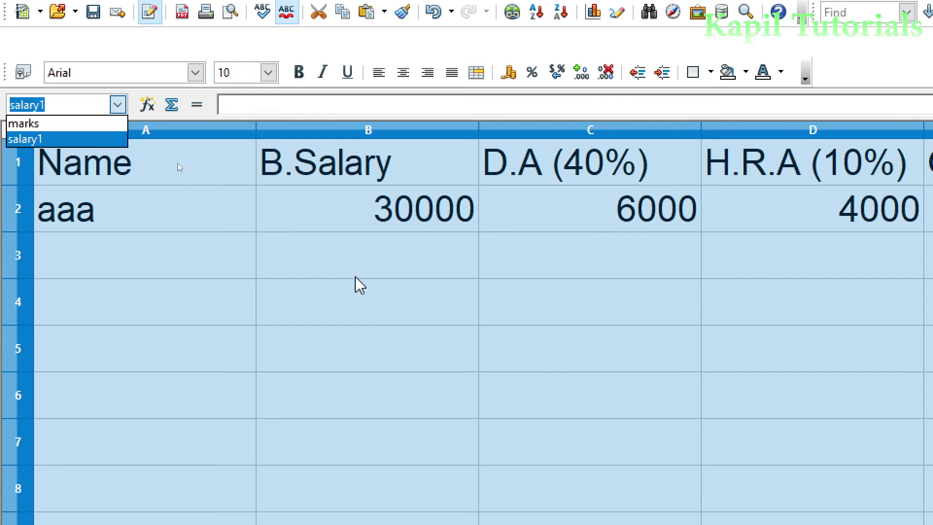
pyautogui.click(323, 294)
pyautogui.click(298, 309)
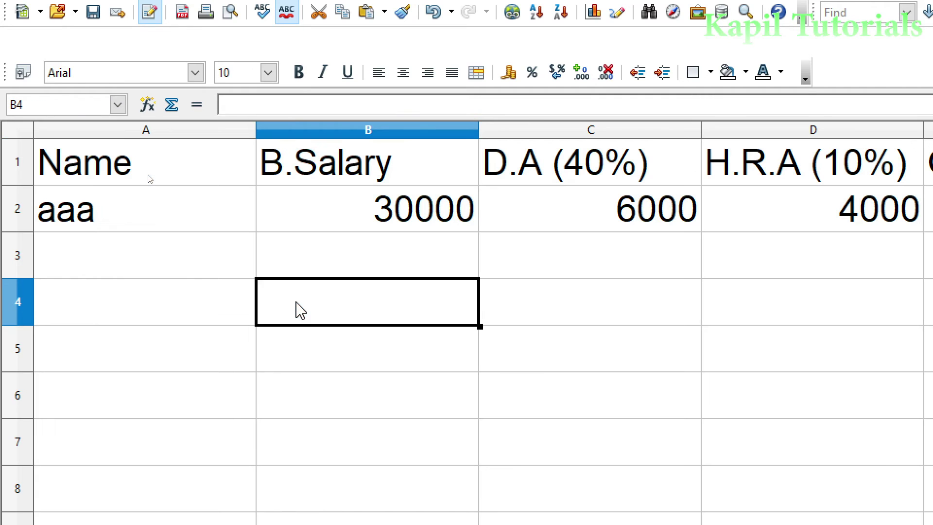
pyautogui.click(117, 104)
pyautogui.click(58, 139)
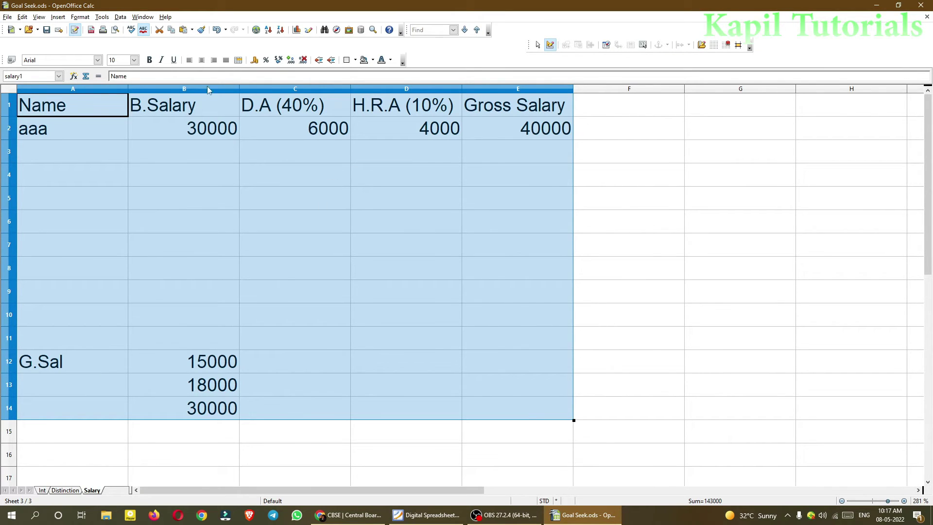
# Browse the Insert > Names options twice without changing anything
pyautogui.click(62, 18)
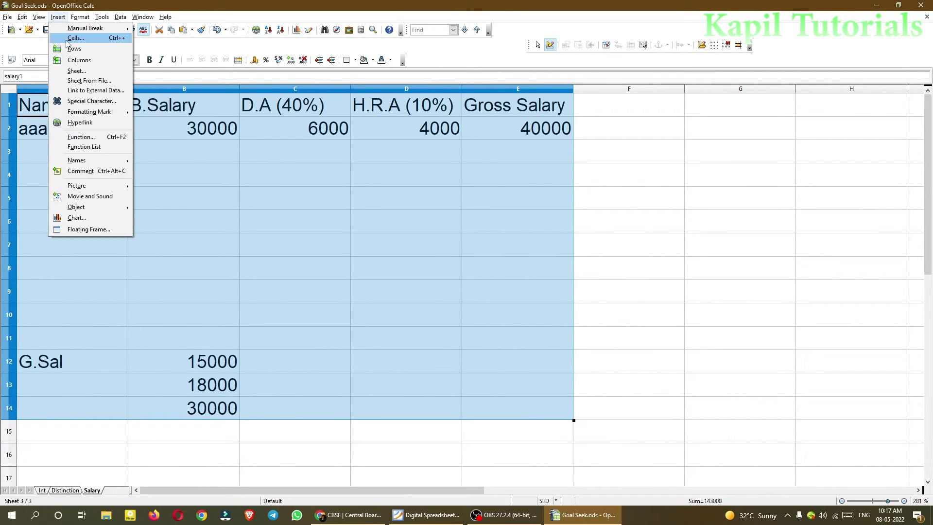
pyautogui.moveTo(88, 111)
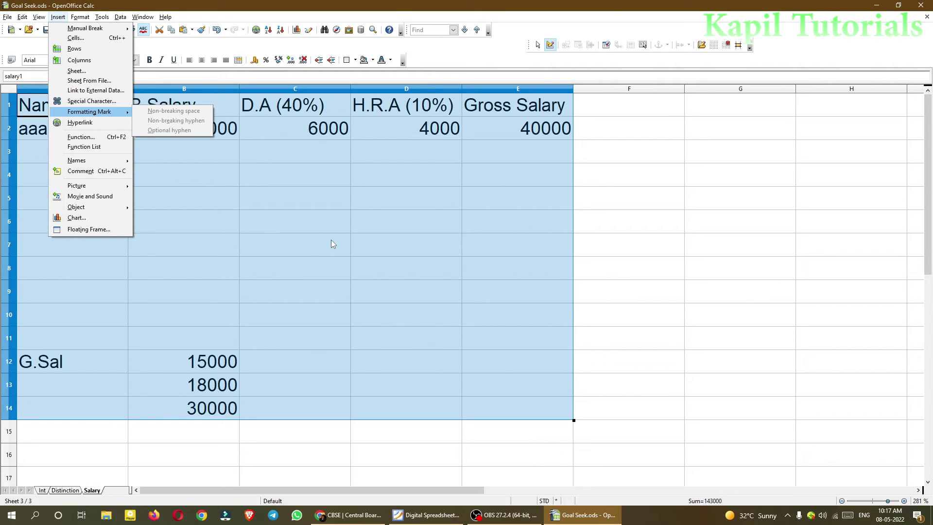
pyautogui.click(313, 237)
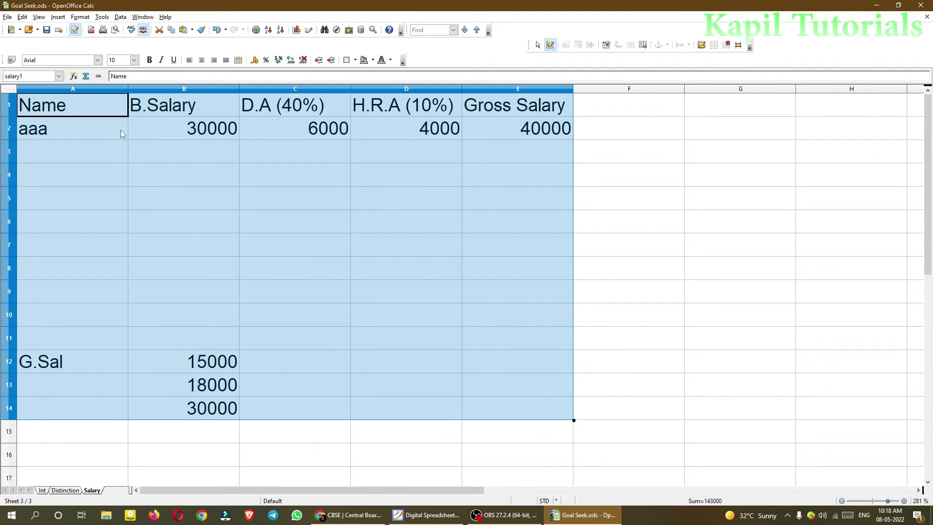
pyautogui.click(58, 18)
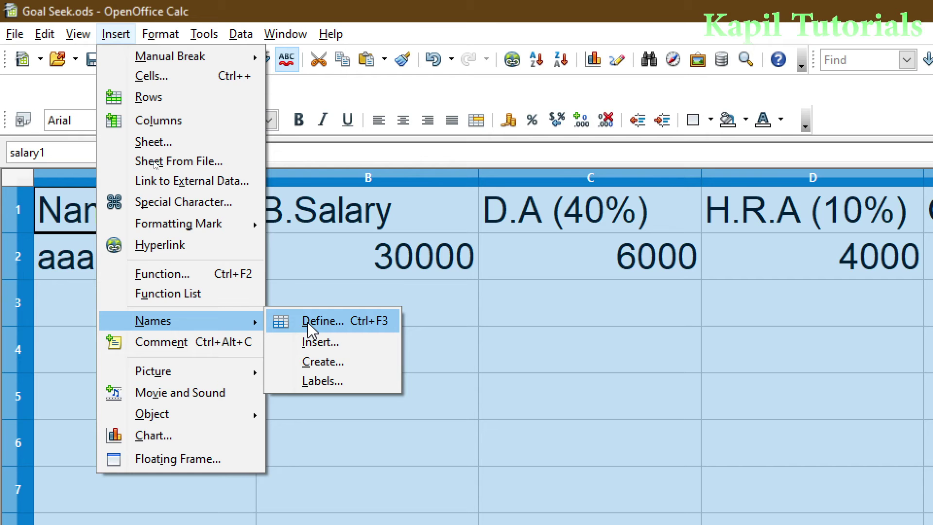
pyautogui.click(472, 298)
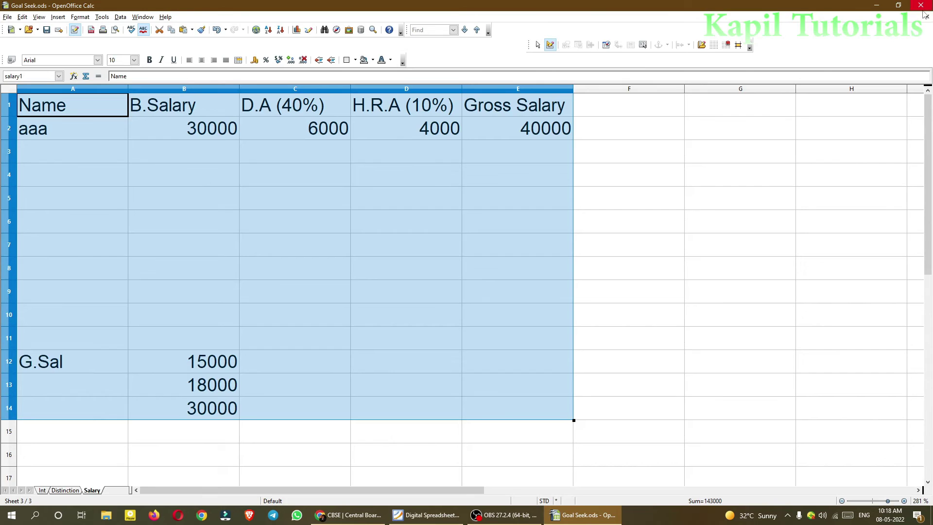
# Shrink the Goal Seek window to the right side and close the Chrome window
pyautogui.click(898, 5)
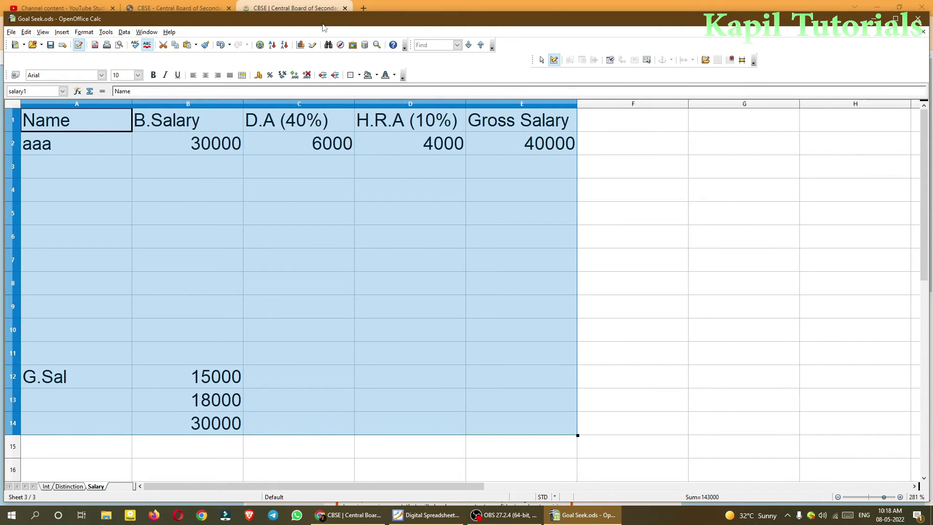
pyautogui.moveTo(322, 22); pyautogui.dragTo(456, 22)
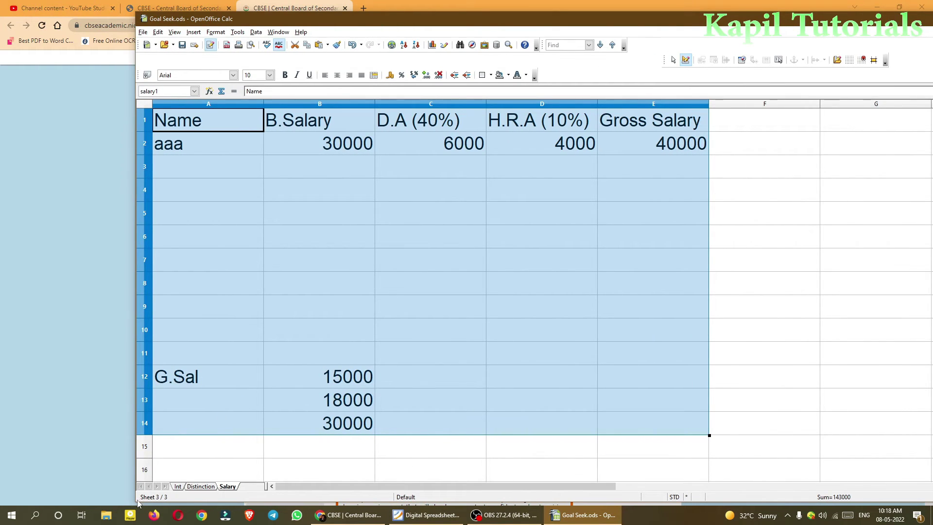
pyautogui.moveTo(139, 501)
pyautogui.mouseDown()
pyautogui.moveTo(369, 399)
pyautogui.moveTo(581, 442)
pyautogui.mouseUp()
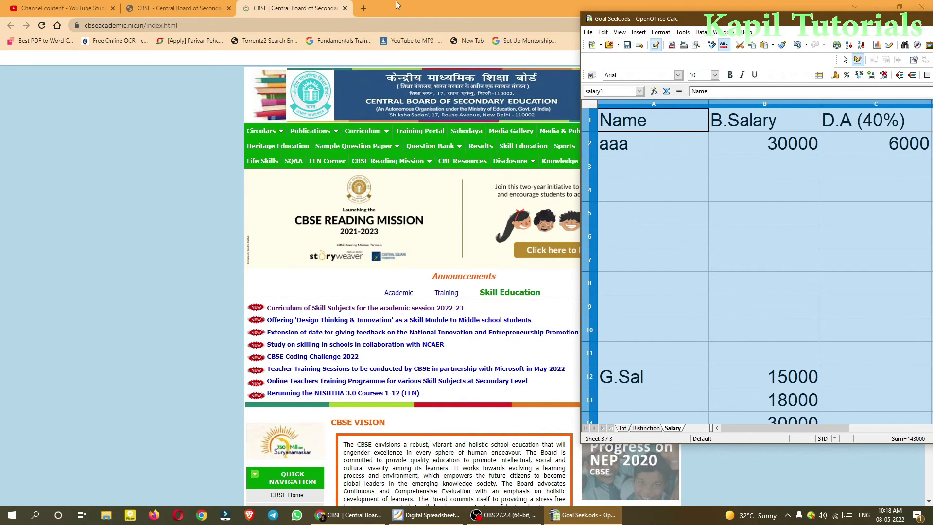
pyautogui.click(474, 9)
pyautogui.click(919, 8)
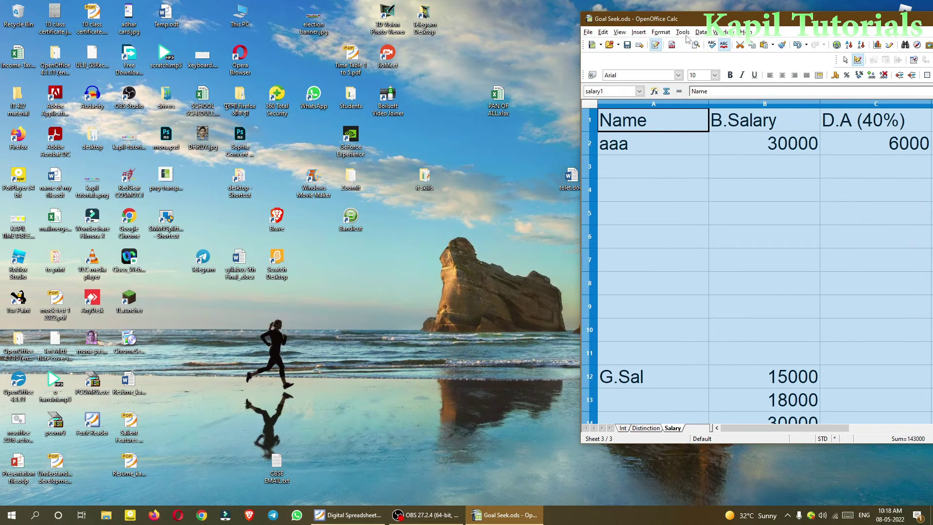
# Create a new blank spreadsheet, Untitled 1, and restore its window to a smaller size
pyautogui.click(588, 33)
pyautogui.moveTo(606, 44)
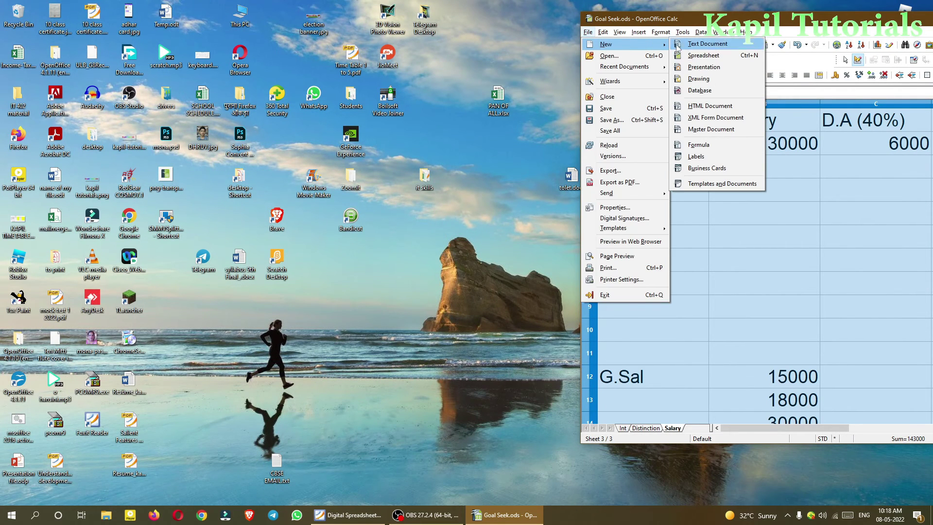
pyautogui.click(702, 55)
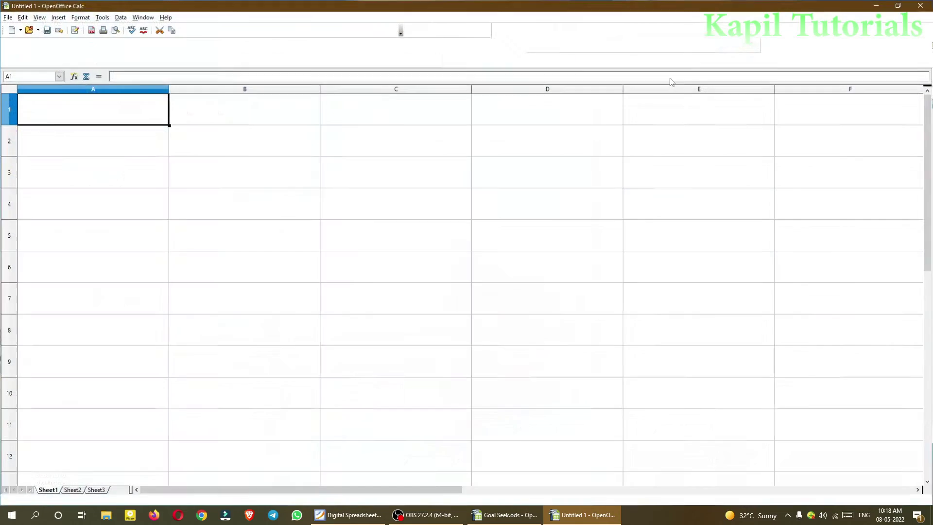
pyautogui.click(898, 5)
pyautogui.moveTo(693, 24); pyautogui.dragTo(669, 13)
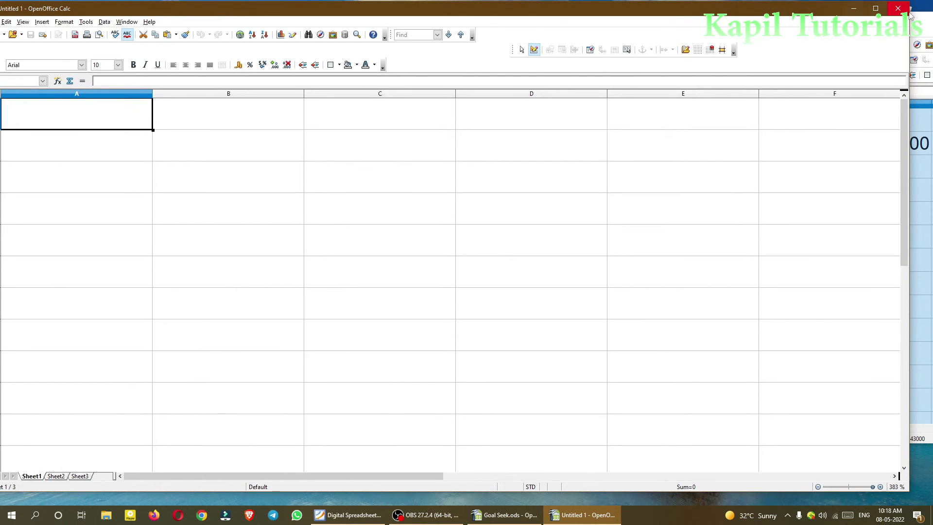
# Shrink Untitled 1 and place it on the left beside the Goal Seek.ods window
pyautogui.click(875, 8)
pyautogui.click(875, 9)
pyautogui.moveTo(904, 8); pyautogui.dragTo(520, 47)
pyautogui.moveTo(381, 62); pyautogui.dragTo(403, 10)
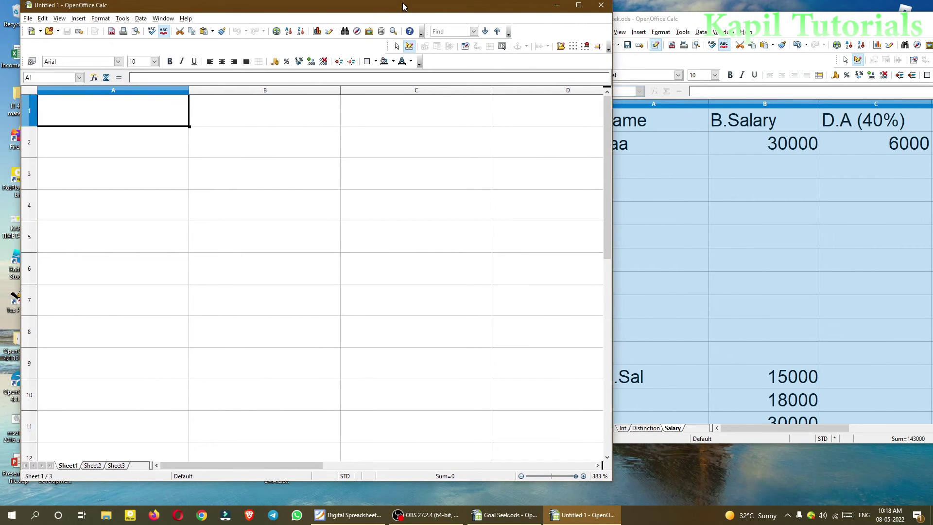
pyautogui.moveTo(367, 14); pyautogui.dragTo(342, 14)
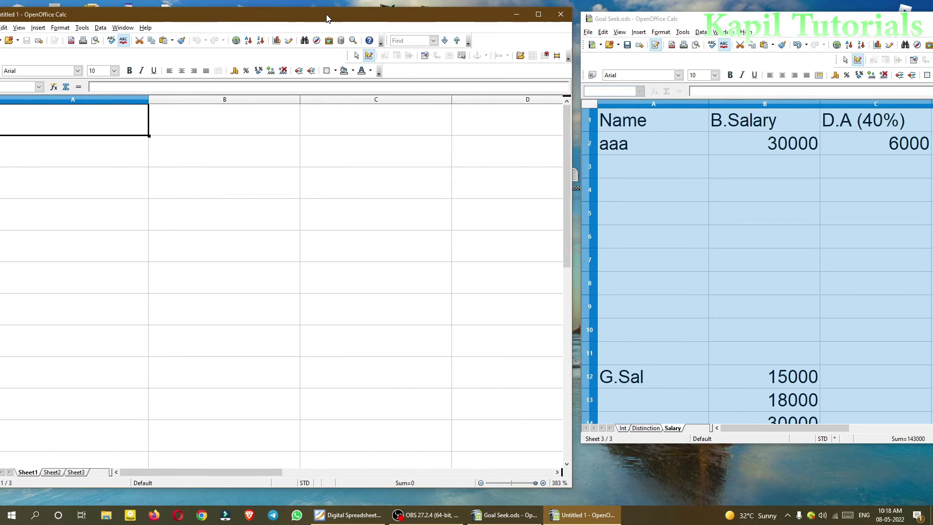
# Start Insert > Link to External Data in Untitled 1 and check the recent source list
pyautogui.click(50, 24)
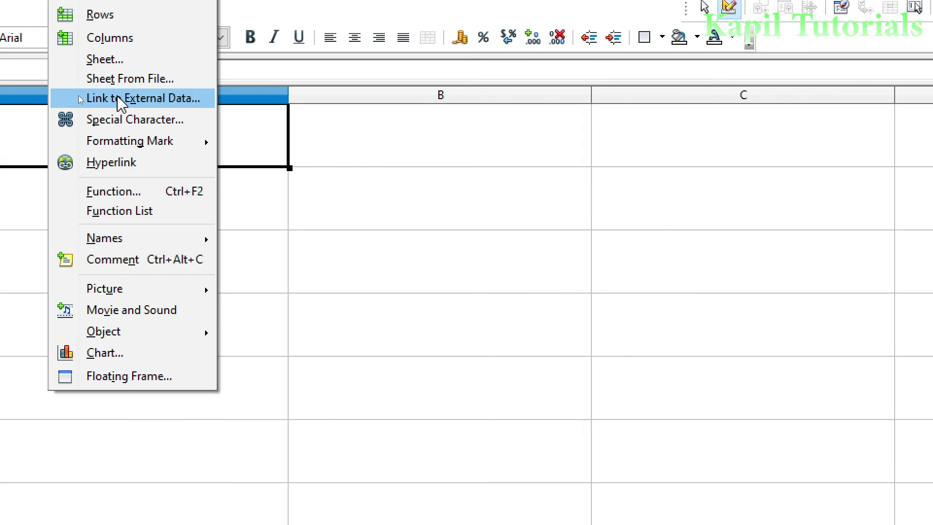
pyautogui.click(116, 98)
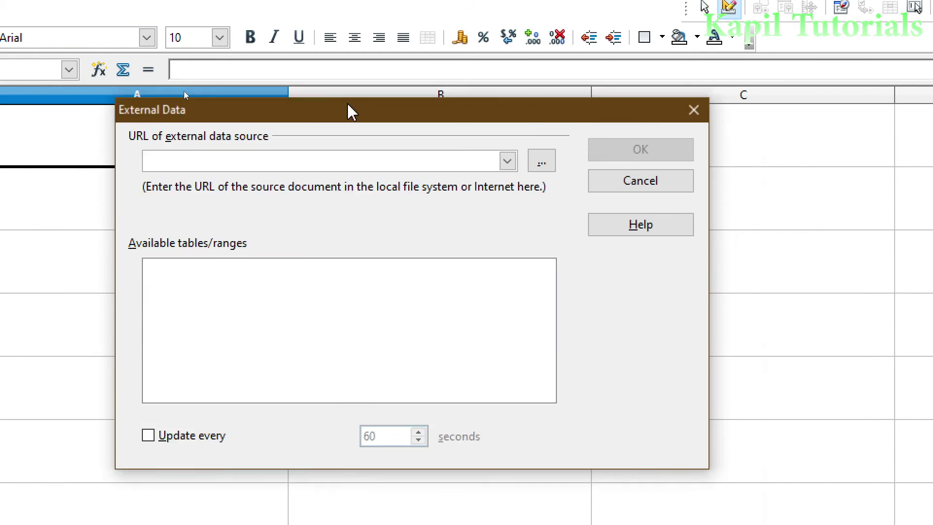
pyautogui.moveTo(482, 227); pyautogui.dragTo(324, 94)
pyautogui.click(481, 141)
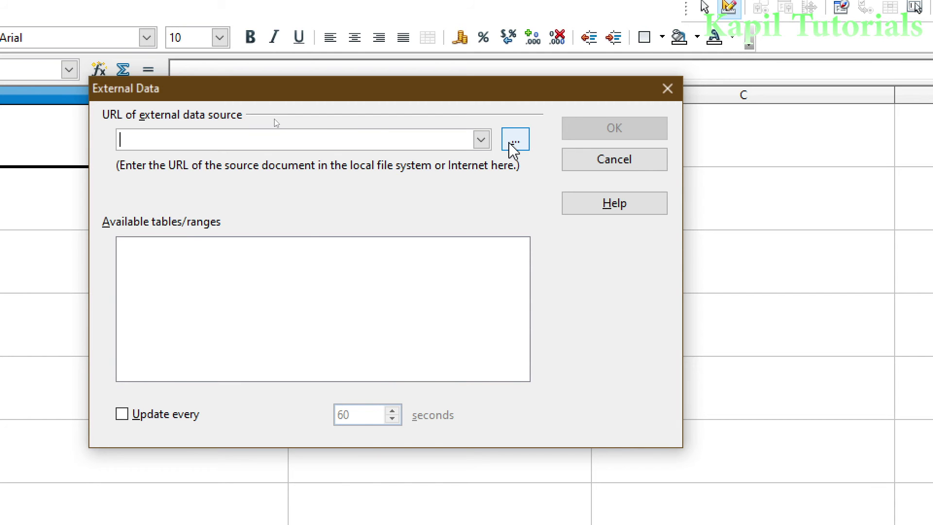
# Browse for the source file and jump toward Goal Seek.ods in the Desktop Students folder
pyautogui.click(514, 146)
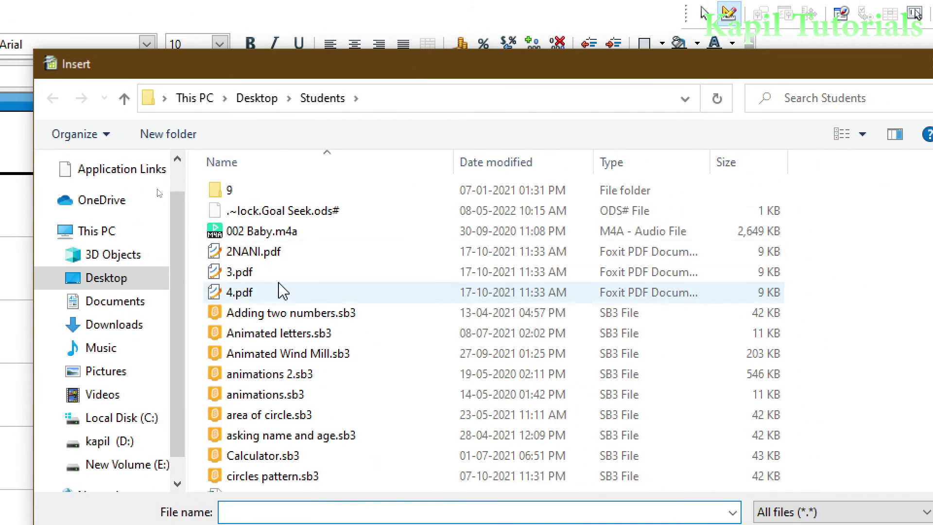
pyautogui.click(248, 313)
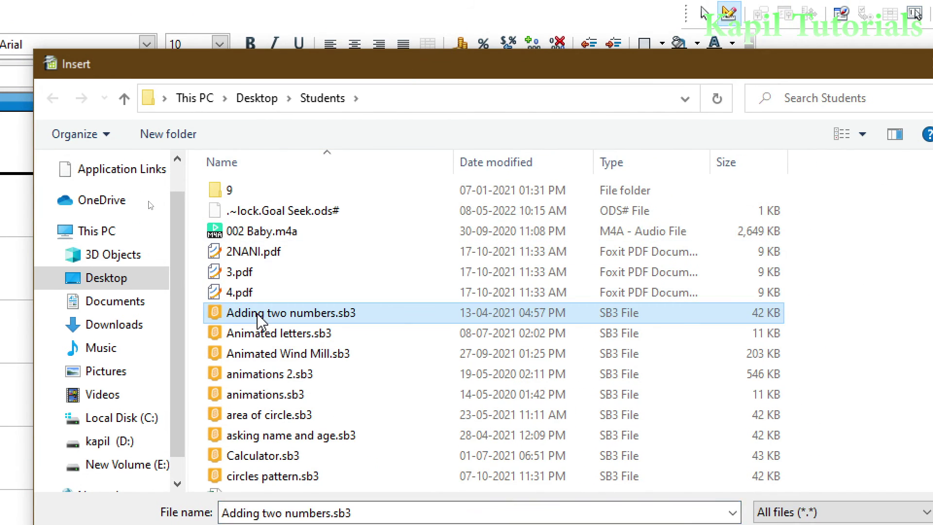
pyautogui.press('g')
pyautogui.press('g')
pyautogui.press('g')
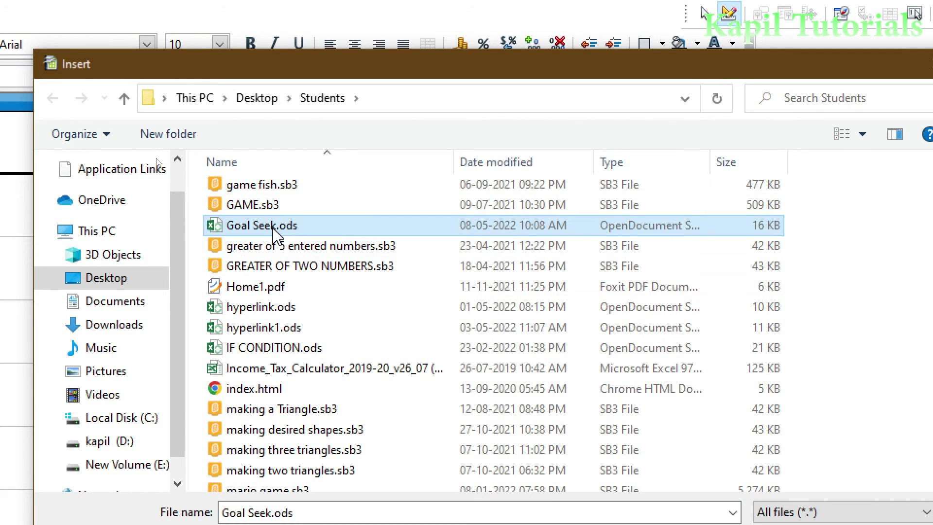
pyautogui.moveTo(481, 75); pyautogui.dragTo(440, 82)
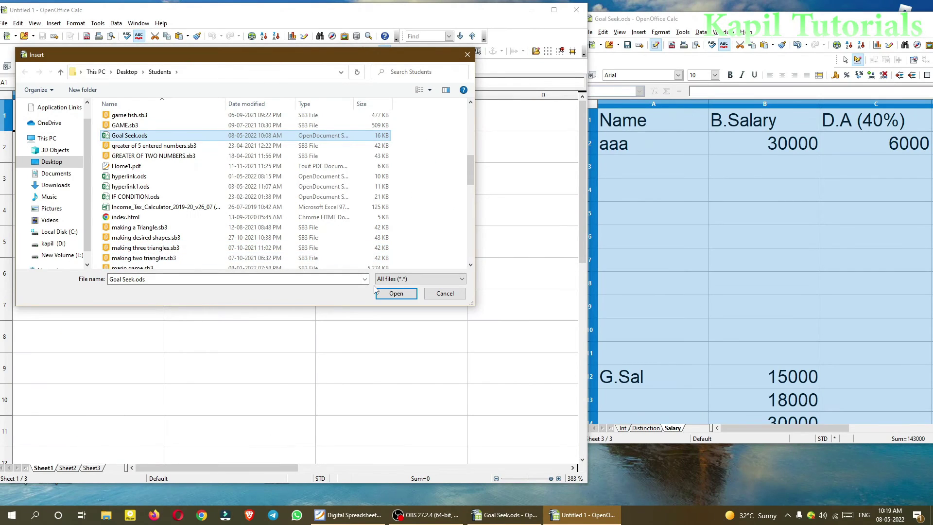
# Load Goal Seek.ods as the source, then save Goal Seek.ods so its salary1 range is stored
pyautogui.click(387, 294)
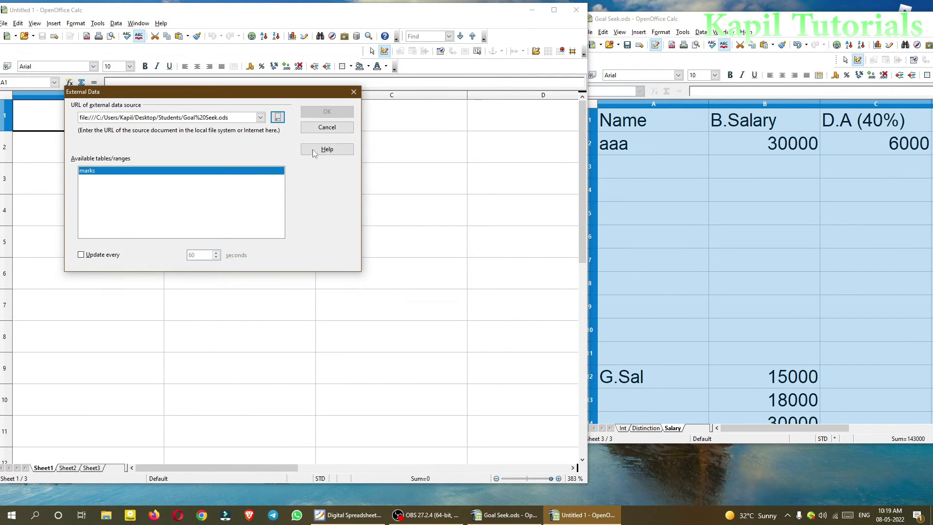
pyautogui.moveTo(172, 97); pyautogui.dragTo(211, 109)
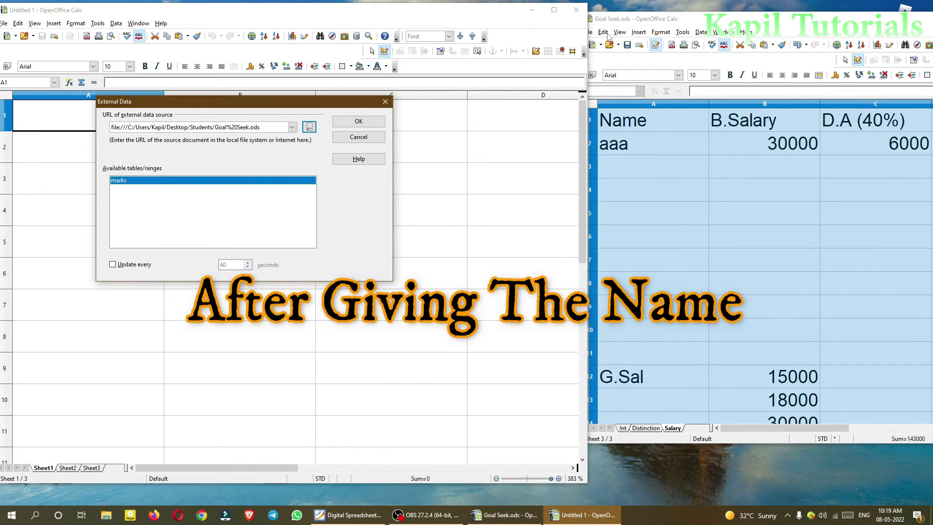
pyautogui.moveTo(620, 21); pyautogui.dragTo(423, 32)
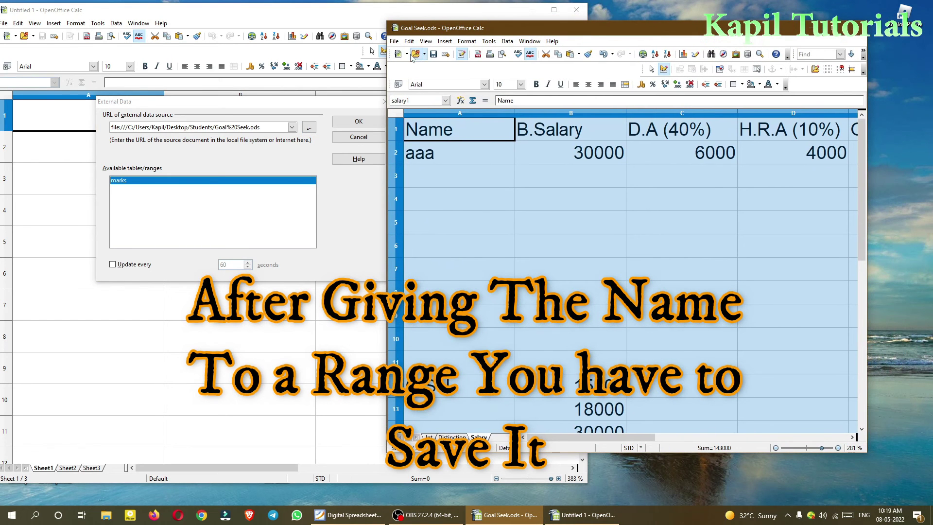
pyautogui.click(434, 54)
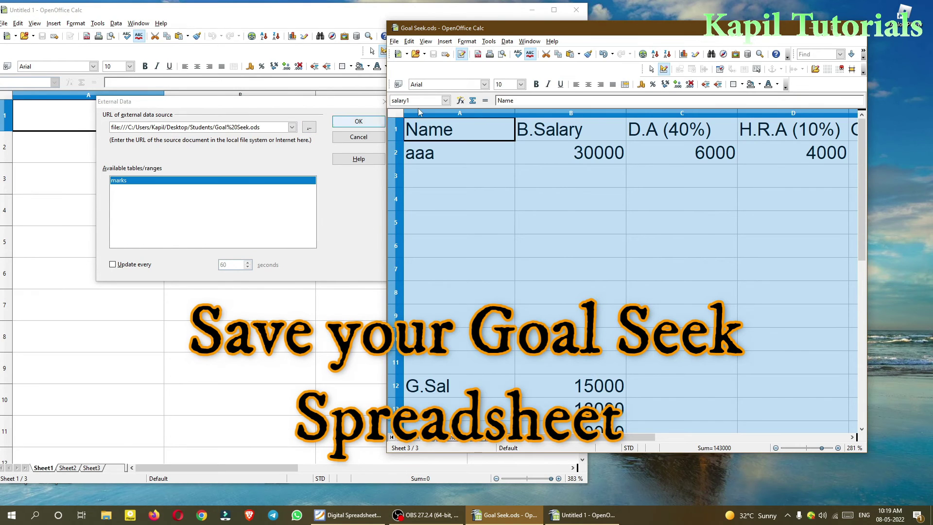
pyautogui.moveTo(503, 30); pyautogui.dragTo(581, 36)
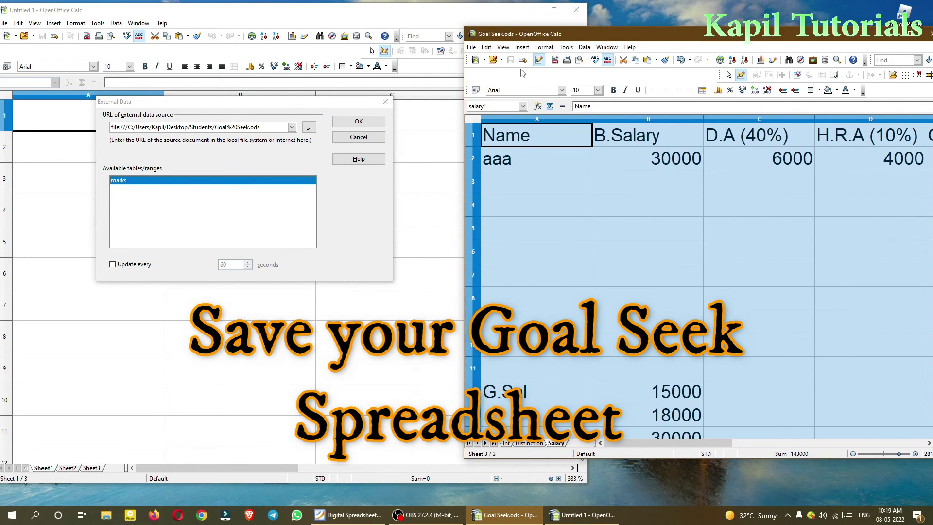
# Browse again and reload Goal Seek.ods so its ranges list marks and salary1
pyautogui.click(309, 128)
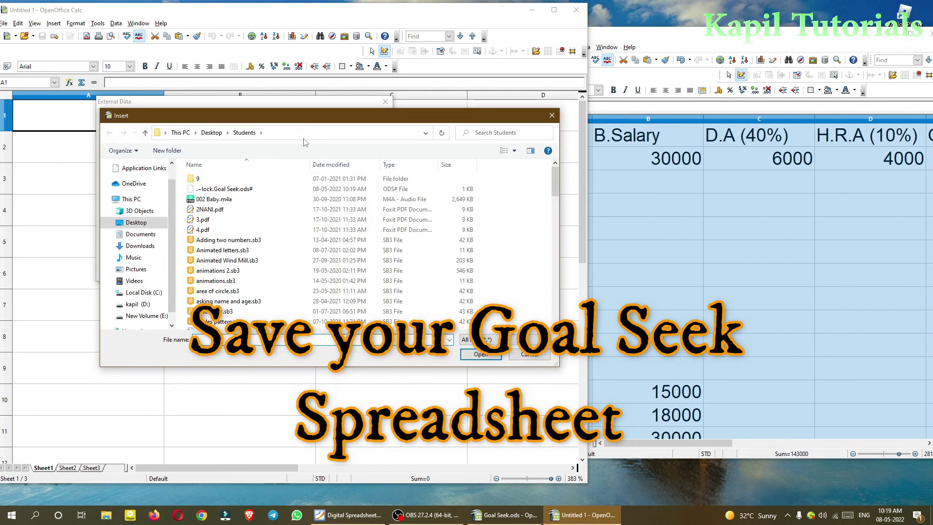
pyautogui.click(219, 231)
pyautogui.press('g')
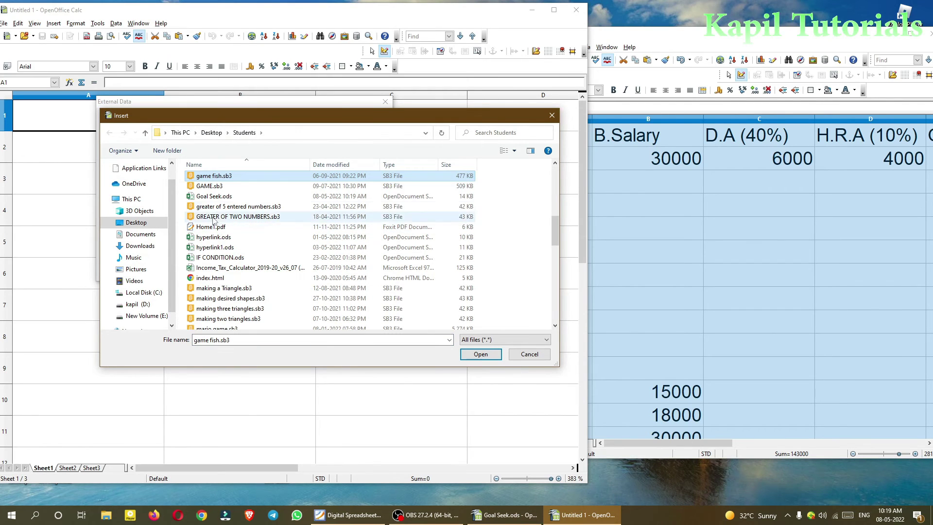
pyautogui.press('Down')
pyautogui.press('Down')
pyautogui.click(479, 355)
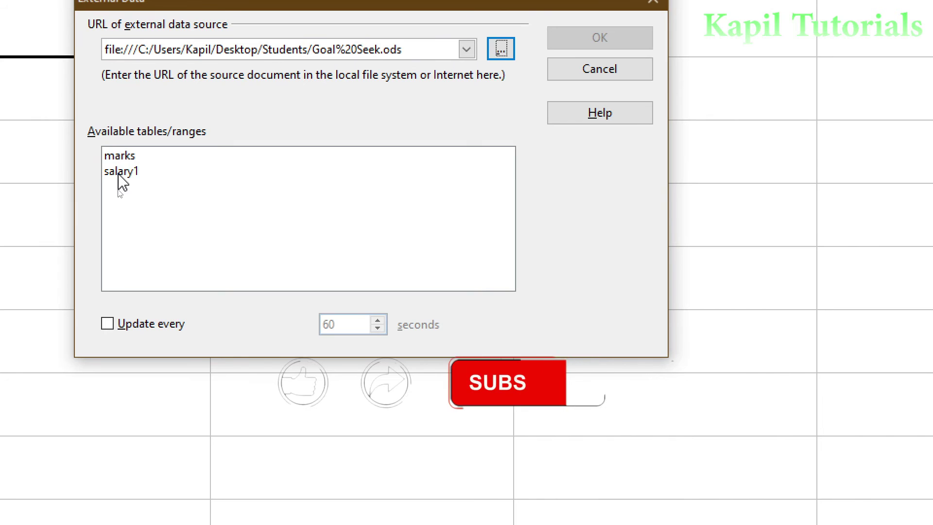
# Select the salary1 range and enable 'Update every' with a 5-second interval
pyautogui.click(118, 175)
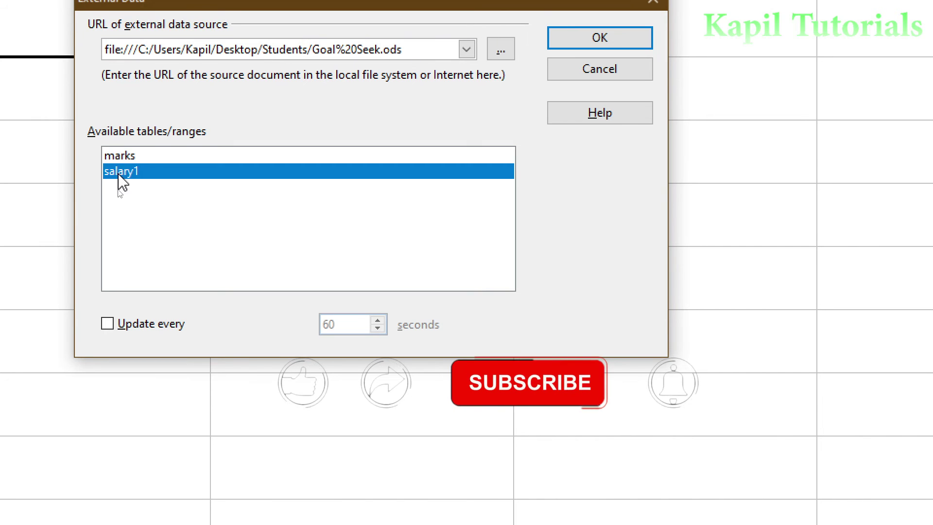
pyautogui.click(119, 156)
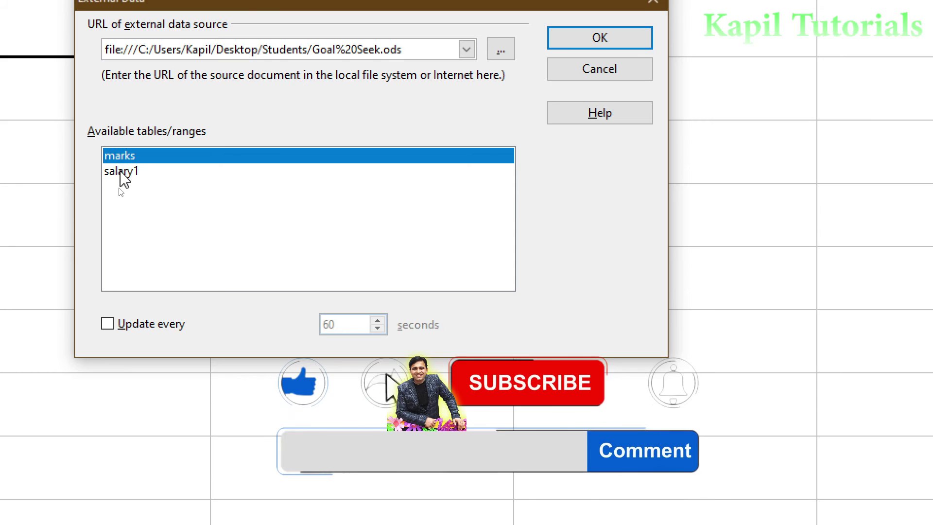
pyautogui.click(120, 174)
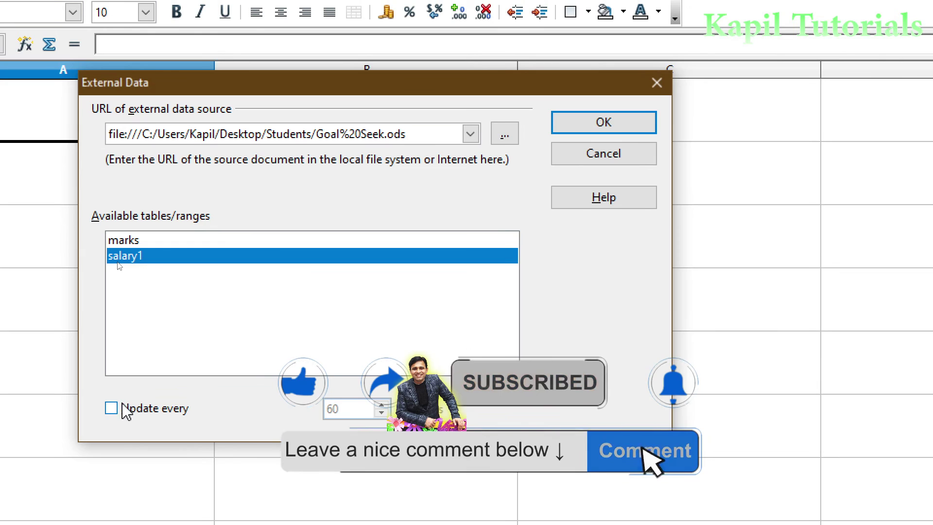
pyautogui.click(120, 408)
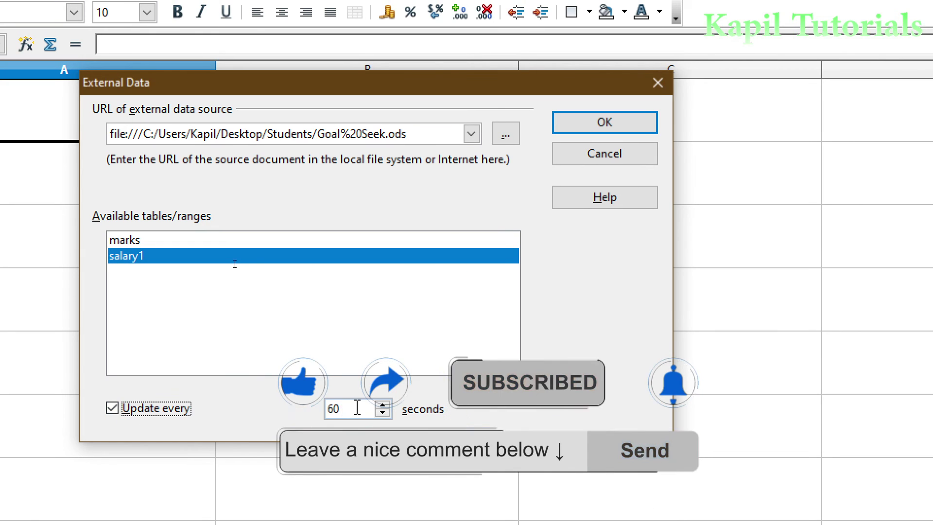
pyautogui.write('5')
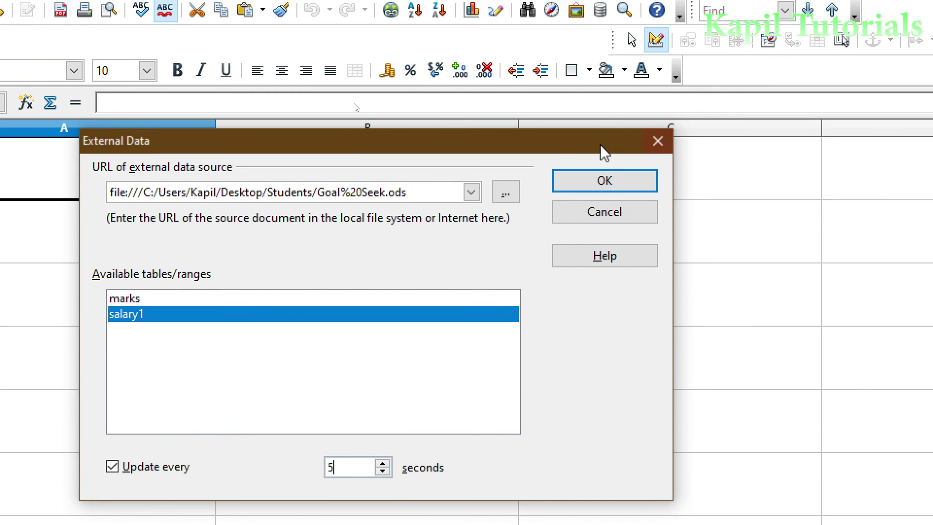
pyautogui.moveTo(599, 146); pyautogui.dragTo(534, 146)
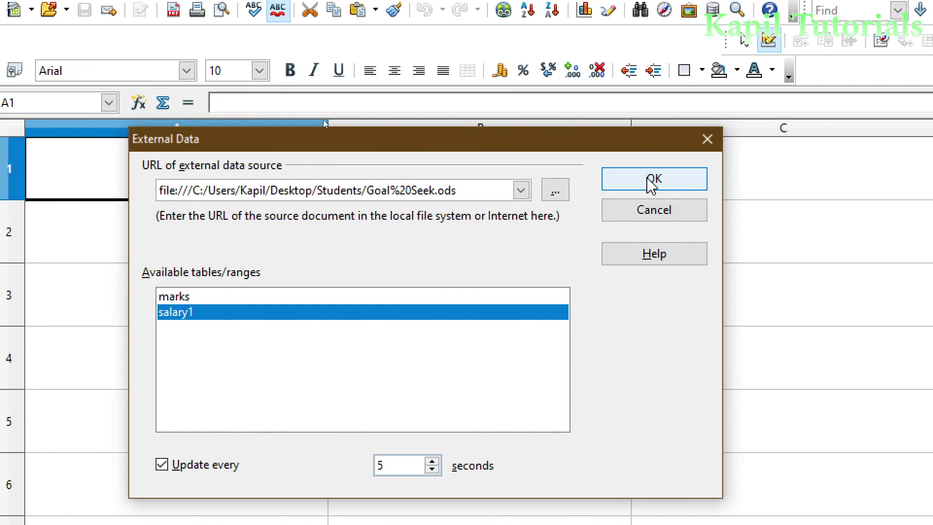
# Confirm the link, update all links to show salary1 data, and move Goal Seek.ods to the right
pyautogui.click(652, 182)
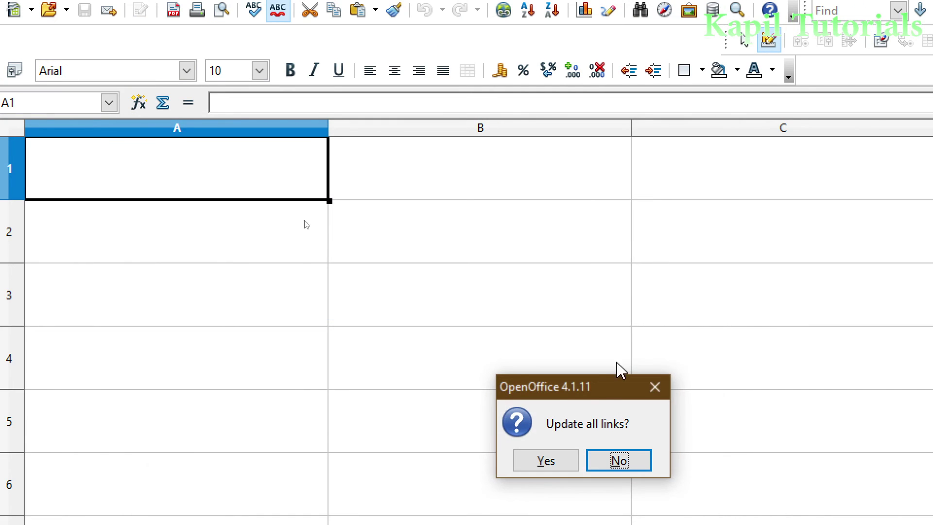
pyautogui.click(557, 440)
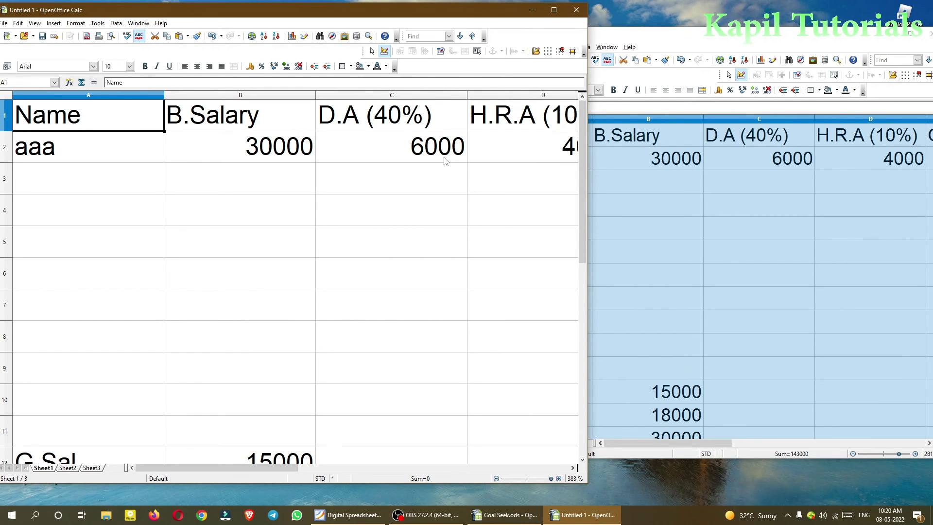
pyautogui.click(660, 37)
pyautogui.moveTo(591, 42); pyautogui.dragTo(699, 37)
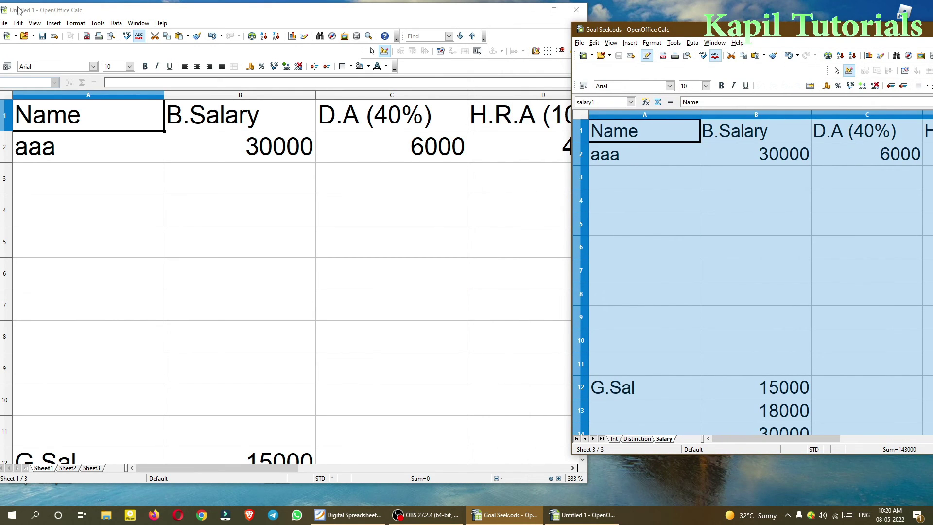
# Change aaa's B.Salary in Goal Seek.ods B2 to 20000 and check the linked B2 in Untitled 1
pyautogui.click(764, 159)
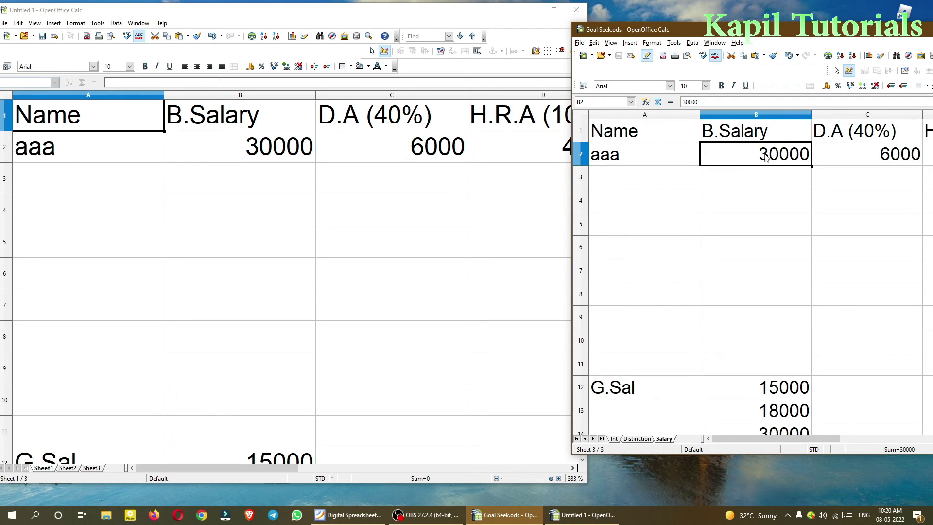
pyautogui.write('20000')
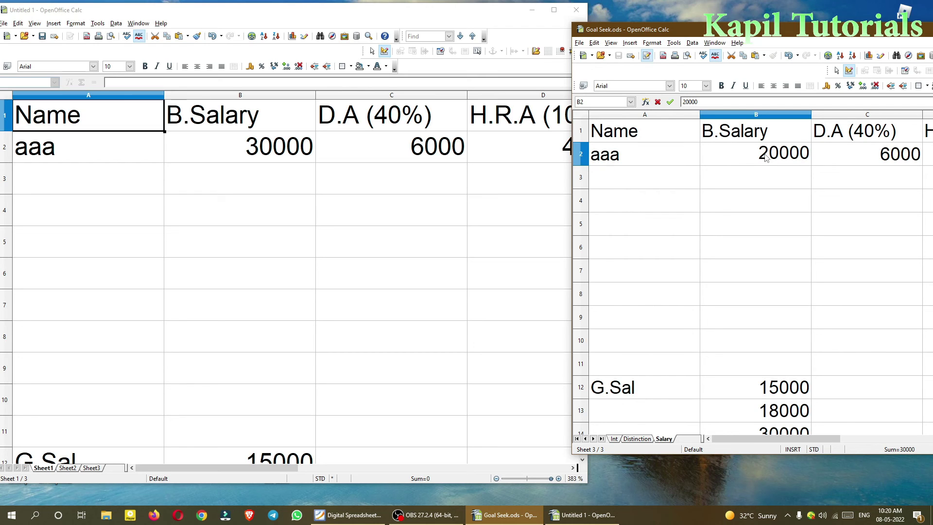
pyautogui.press('Return')
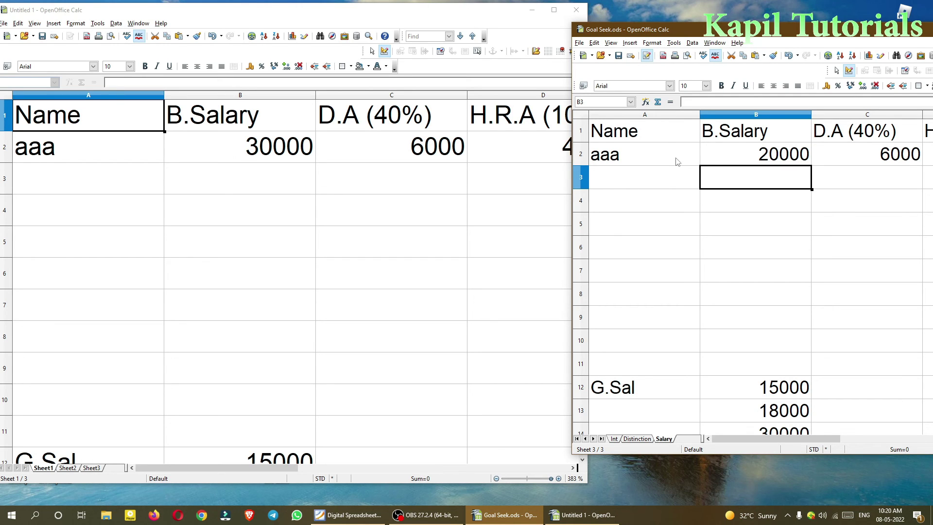
pyautogui.click(232, 171)
pyautogui.click(235, 152)
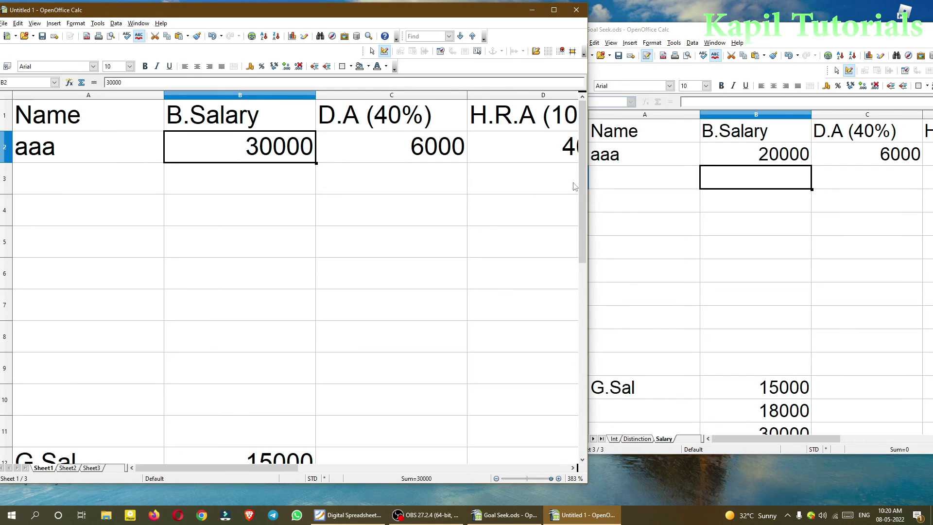
# Save Goal Seek.ods so the linked sheet refreshes to 20000, then reselect B2
pyautogui.click(693, 36)
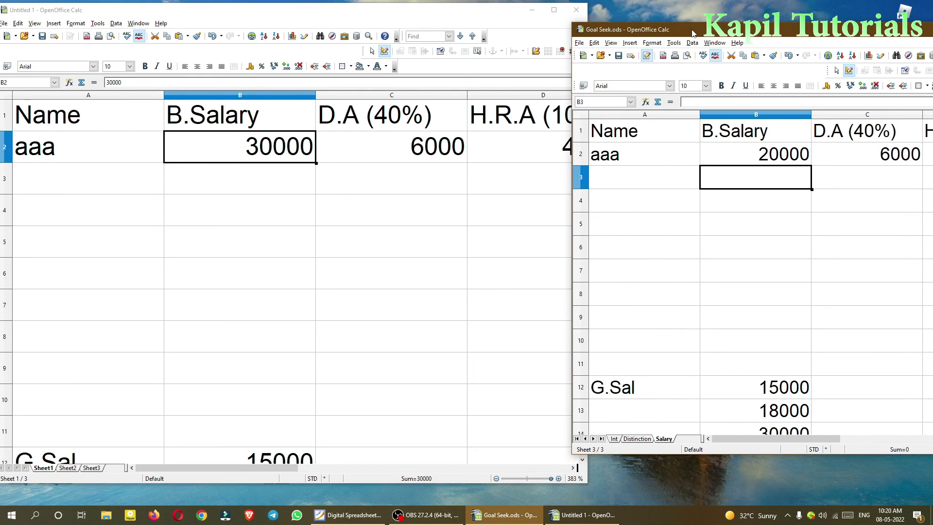
pyautogui.click(618, 57)
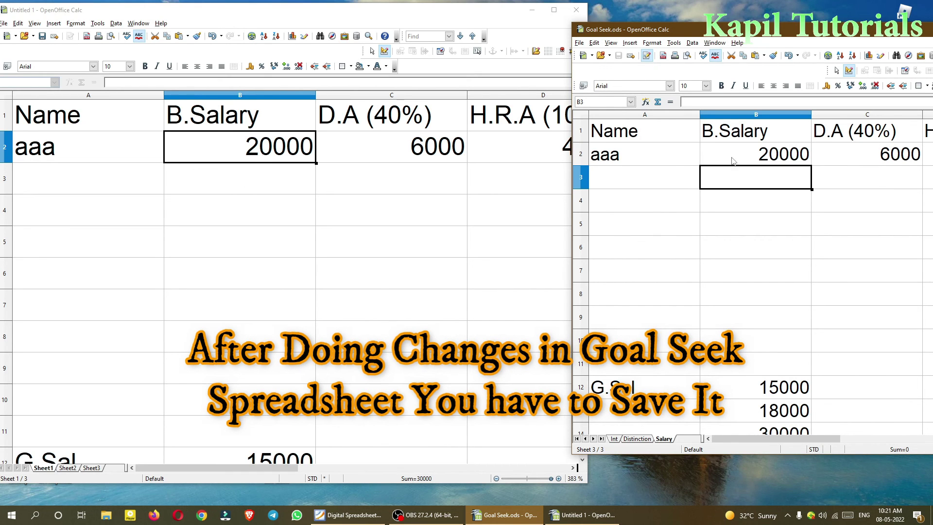
pyautogui.click(756, 162)
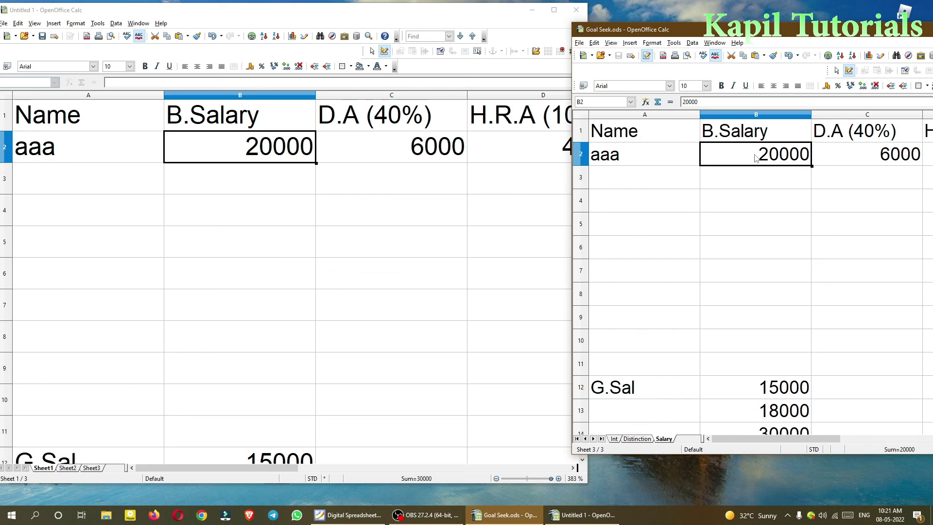
pyautogui.write('35000')
# Commit 35000 as aaa's B.Salary and save Goal Seek.ods so the link updates to 35000
pyautogui.press('Return')
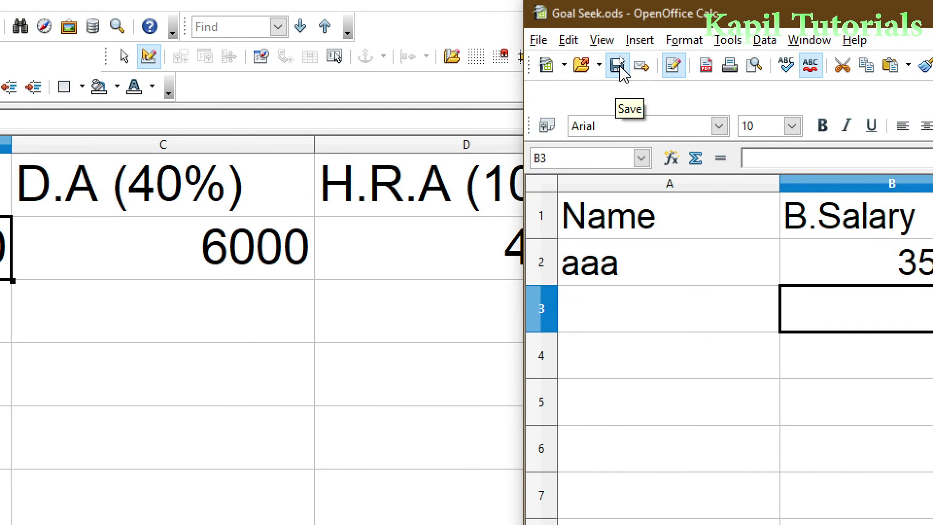
pyautogui.click(617, 66)
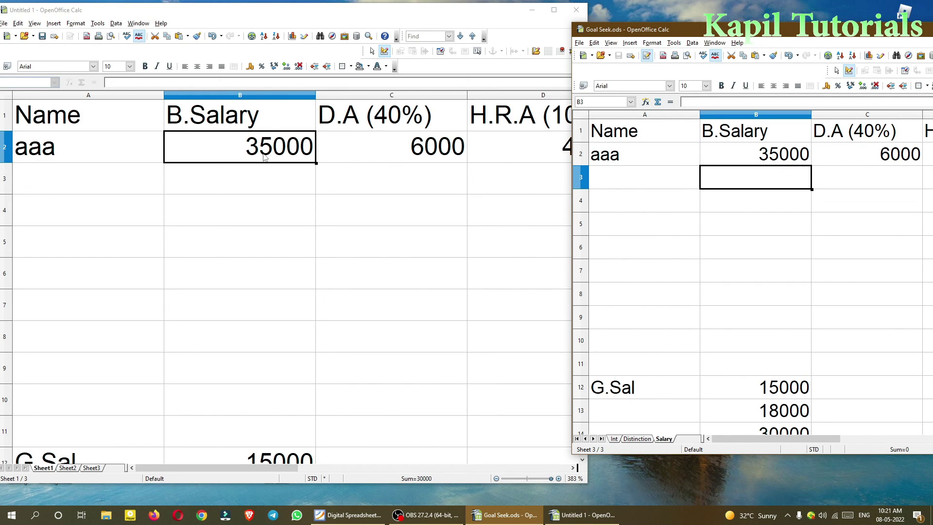
pyautogui.click(56, 23)
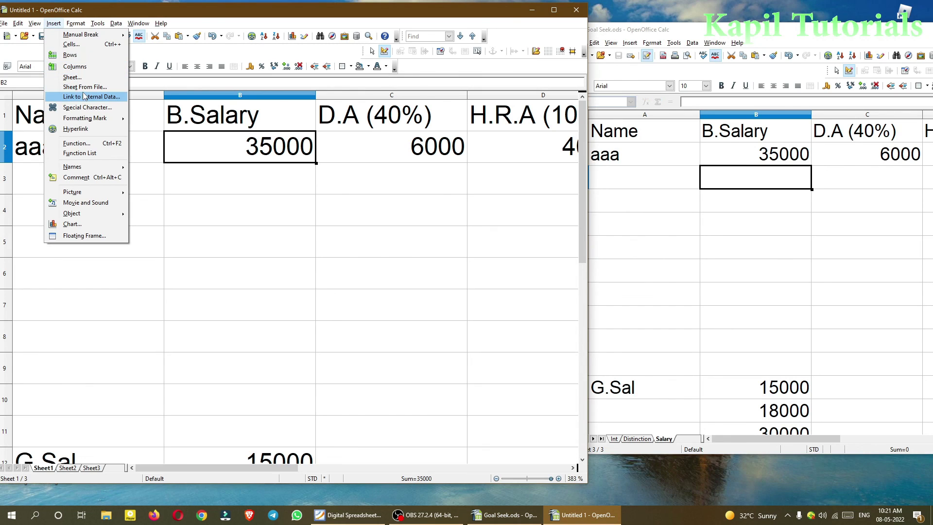